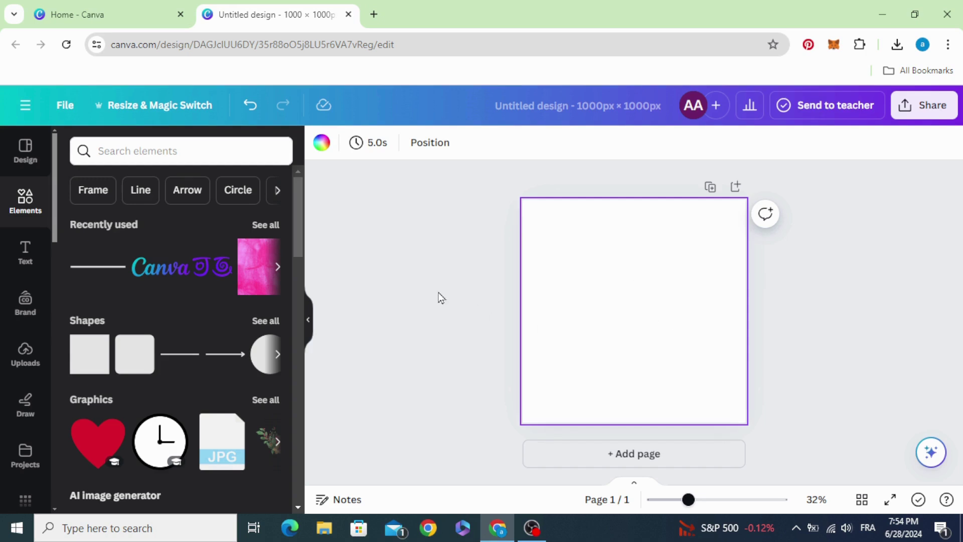
# Give the blank 1000 × 1000 page an aqua/turquoise background colour.
pyautogui.click(326, 147)
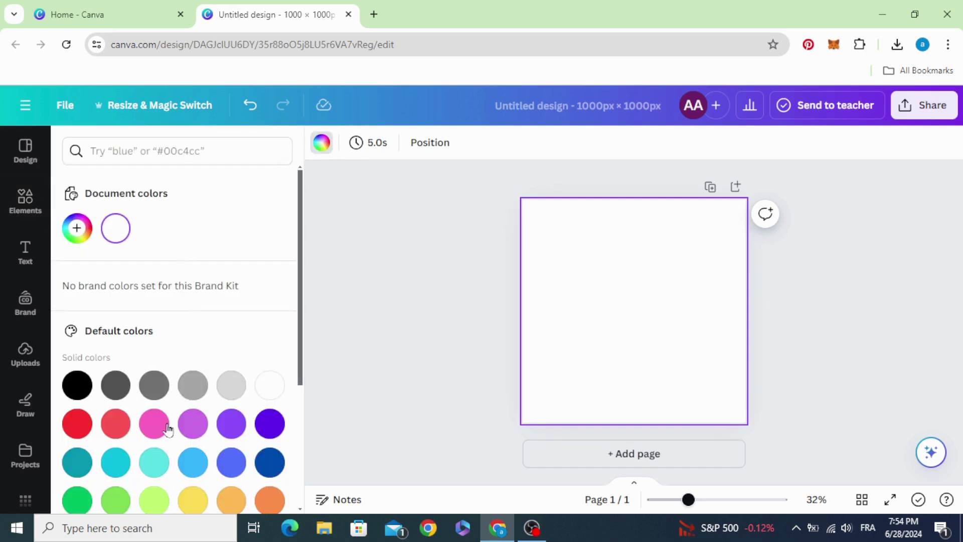
pyautogui.click(154, 462)
pyautogui.click(121, 467)
pyautogui.click(456, 371)
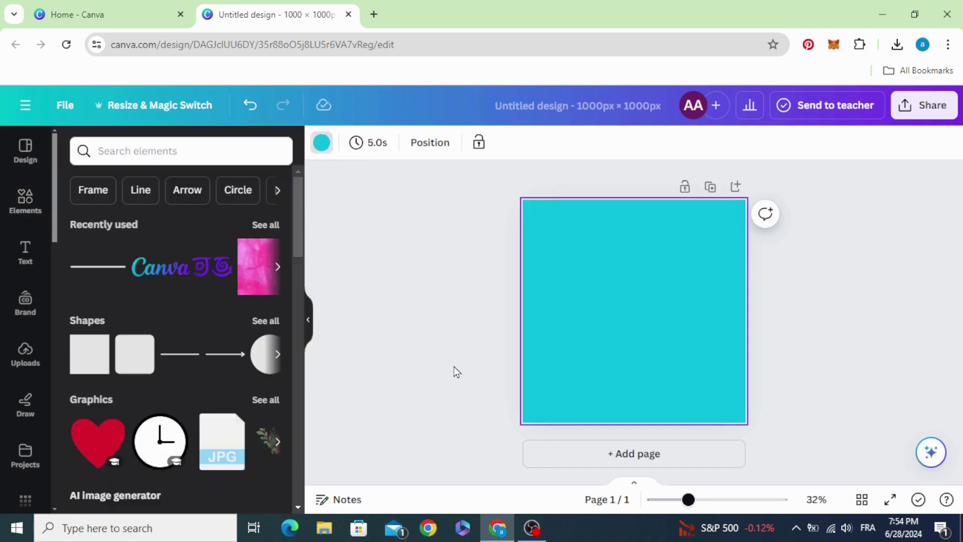
# Place the uploaded photo of the man in the hat and enlarge it to fill the page.
pyautogui.click(21, 354)
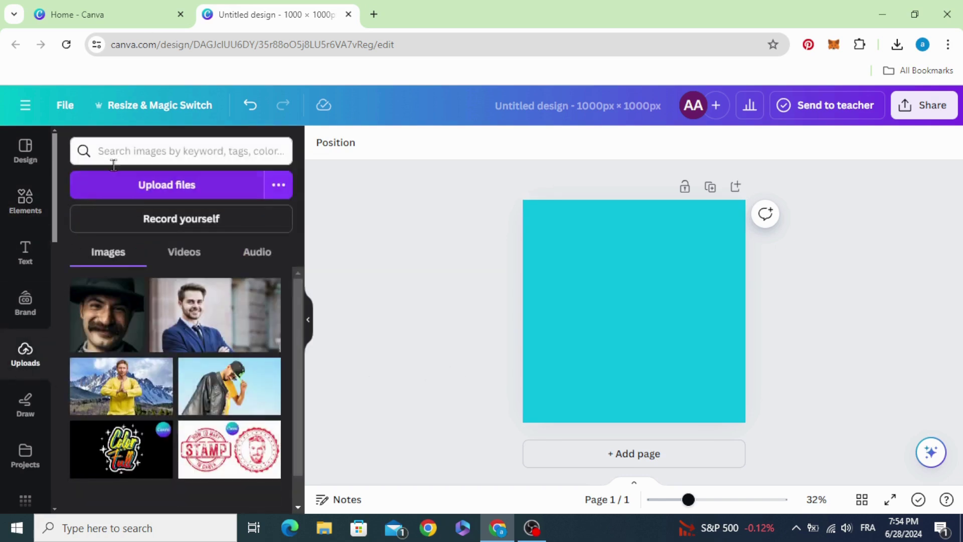
pyautogui.moveTo(94, 332); pyautogui.dragTo(578, 280)
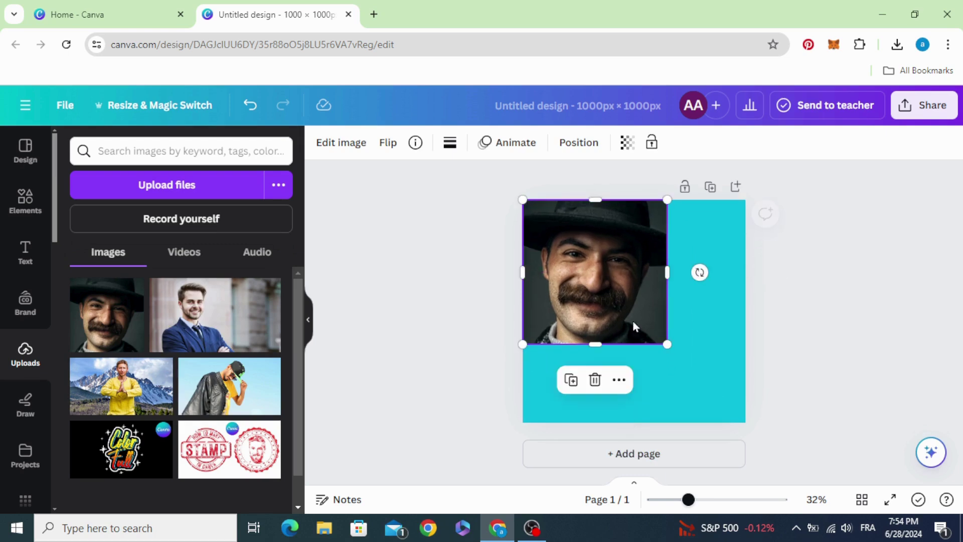
pyautogui.moveTo(666, 347); pyautogui.dragTo(751, 418)
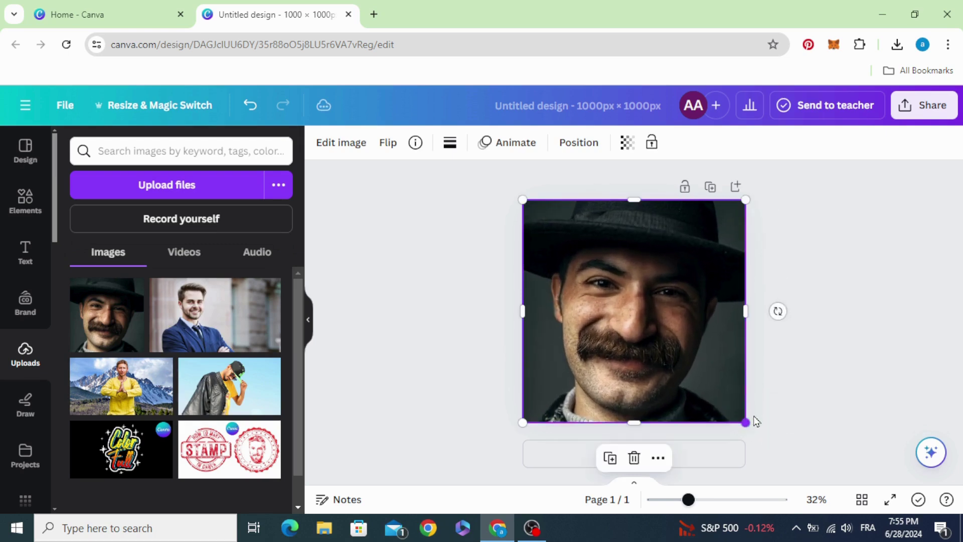
# Remove the portrait's background with BG Remover.
pyautogui.click(347, 145)
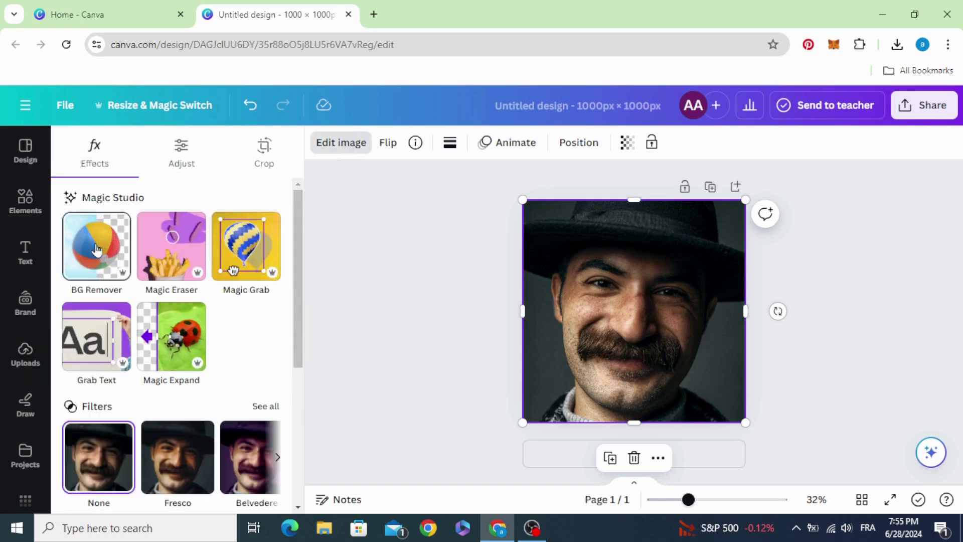
pyautogui.click(97, 249)
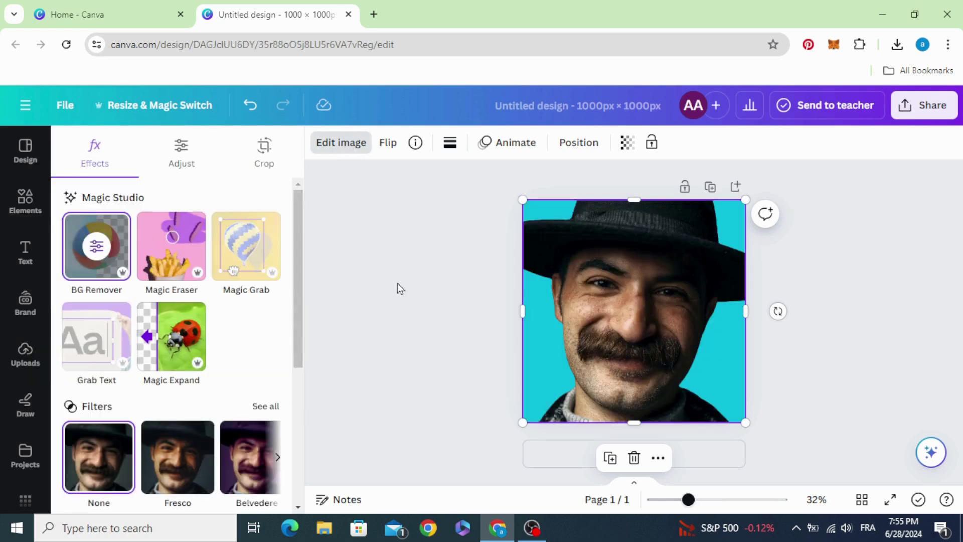
pyautogui.click(397, 285)
# Add a second page with a square shape placed right of centre and filled black.
pyautogui.click(621, 454)
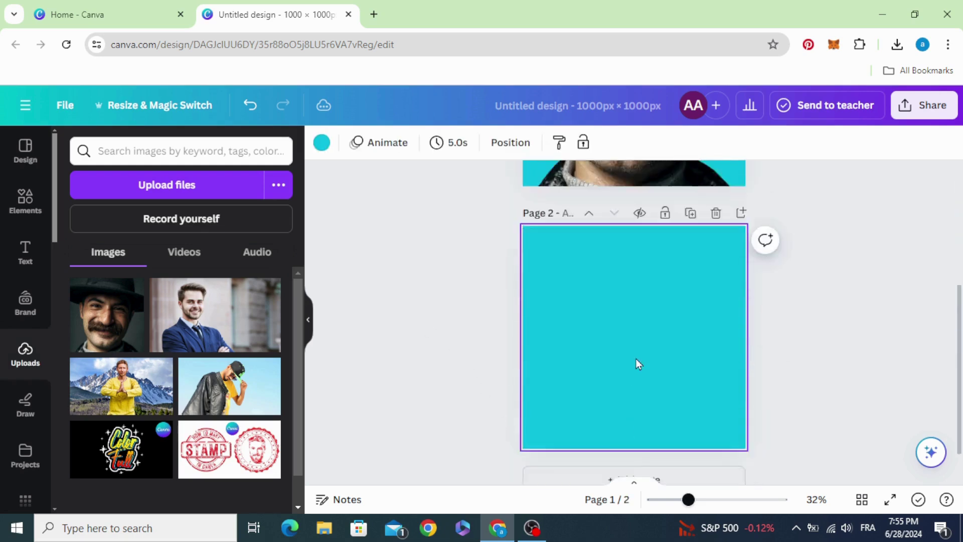
pyautogui.click(23, 200)
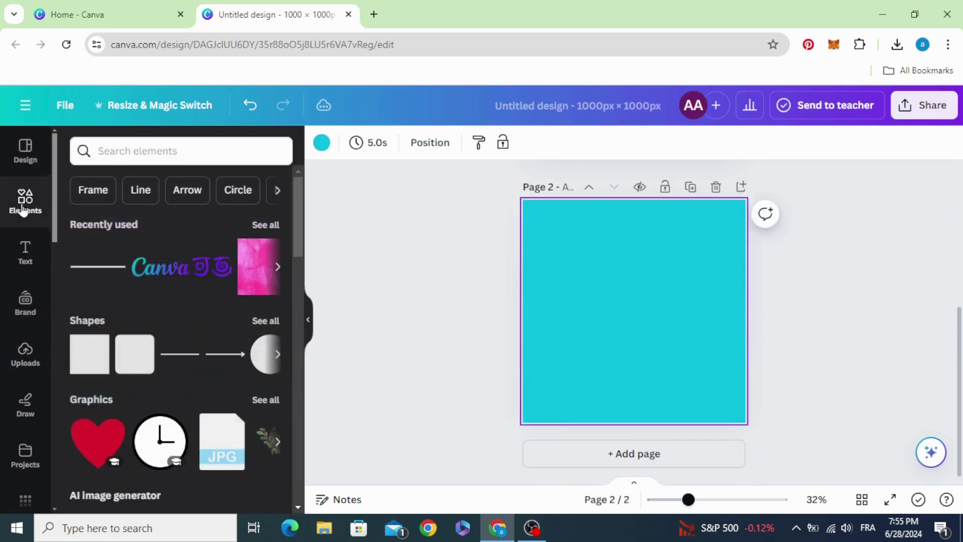
pyautogui.click(87, 359)
pyautogui.moveTo(650, 305); pyautogui.dragTo(664, 222)
pyautogui.click(391, 143)
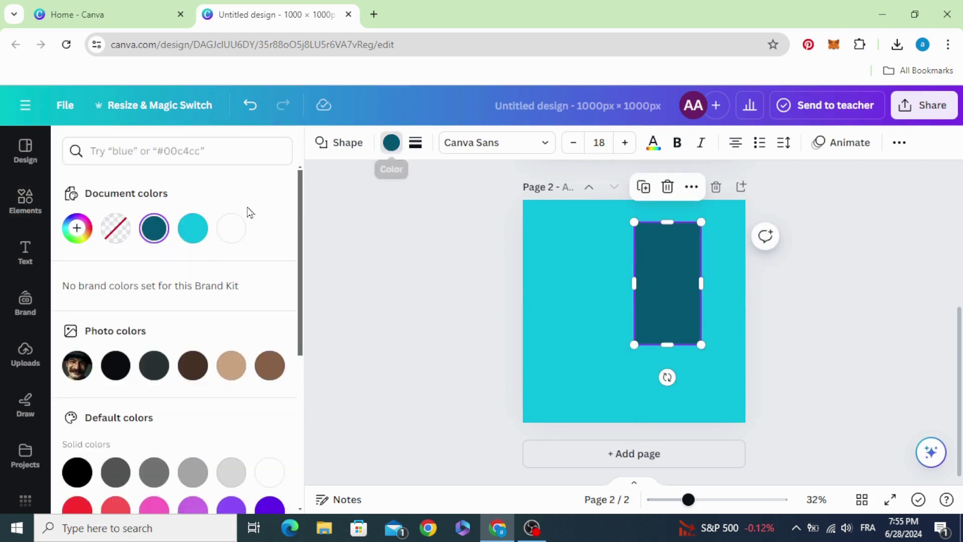
pyautogui.click(77, 473)
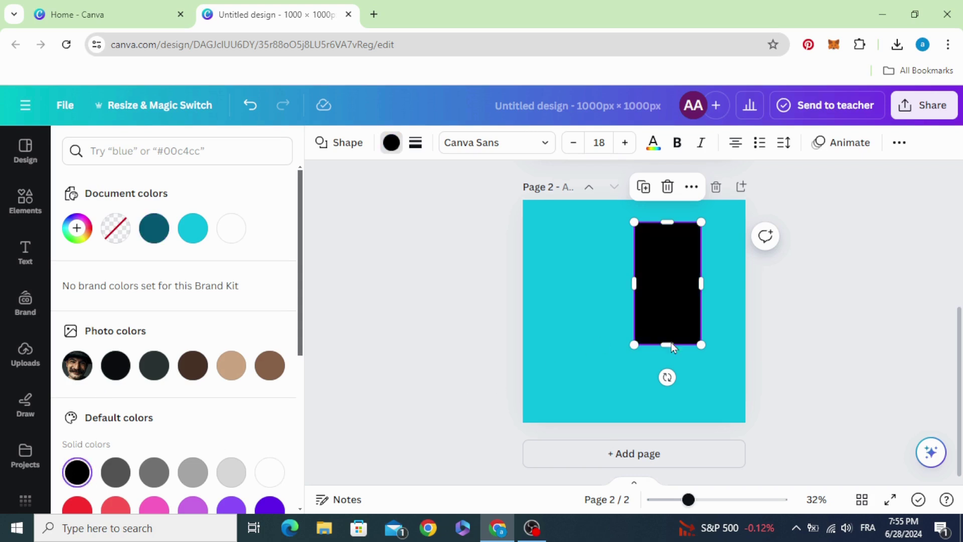
# Stretch the black rectangle taller and wider to cover most of the right half.
pyautogui.moveTo(668, 348); pyautogui.dragTo(668, 408)
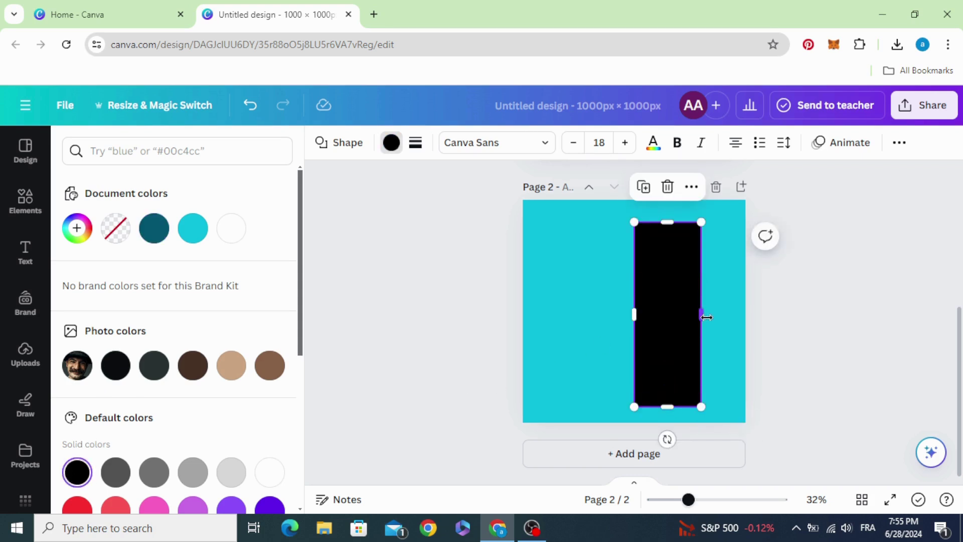
pyautogui.moveTo(706, 317); pyautogui.dragTo(736, 317)
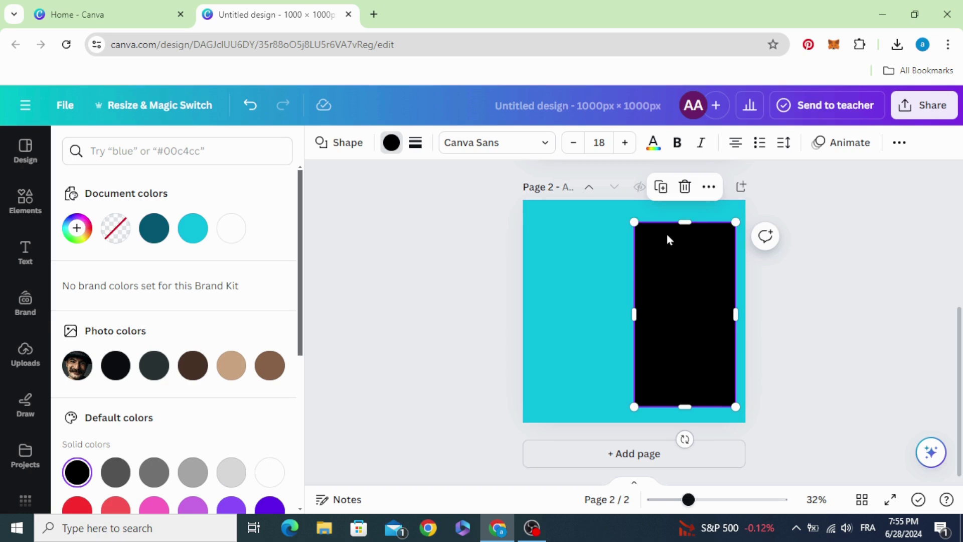
pyautogui.moveTo(675, 218); pyautogui.dragTo(677, 215)
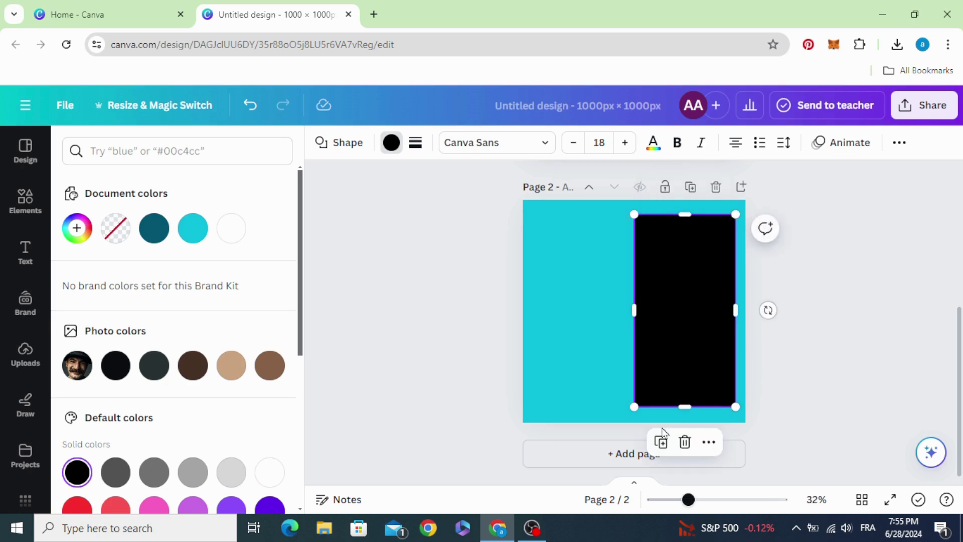
pyautogui.moveTo(683, 409); pyautogui.dragTo(683, 411)
# Add a white heading reading 'BE'.
pyautogui.click(450, 389)
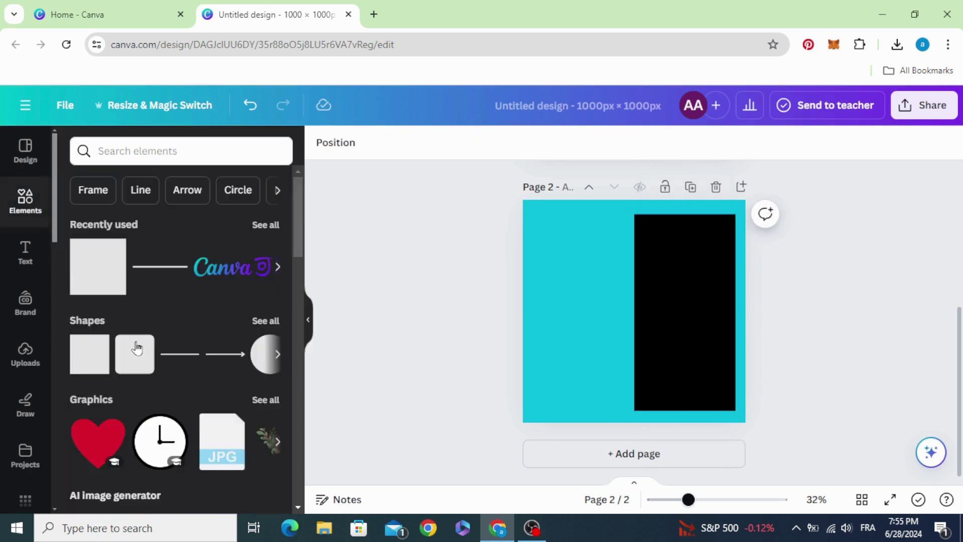
pyautogui.click(23, 257)
pyautogui.click(120, 279)
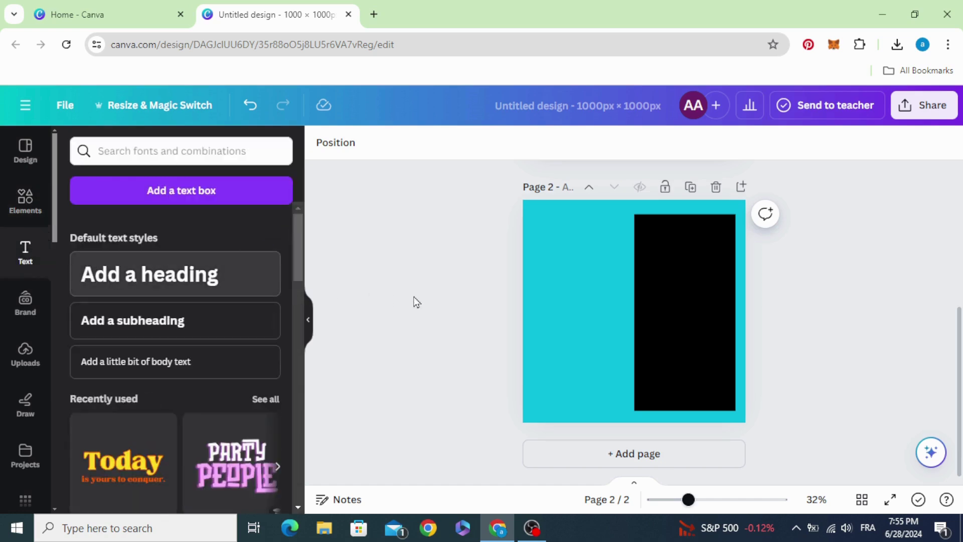
pyautogui.click(524, 142)
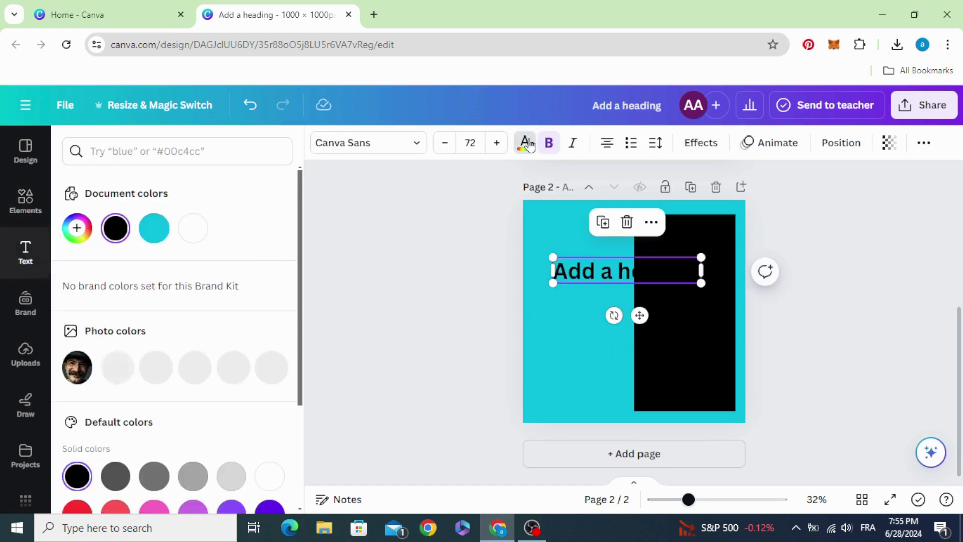
pyautogui.click(193, 228)
pyautogui.moveTo(579, 278); pyautogui.dragTo(608, 276)
pyautogui.doubleClick(614, 275)
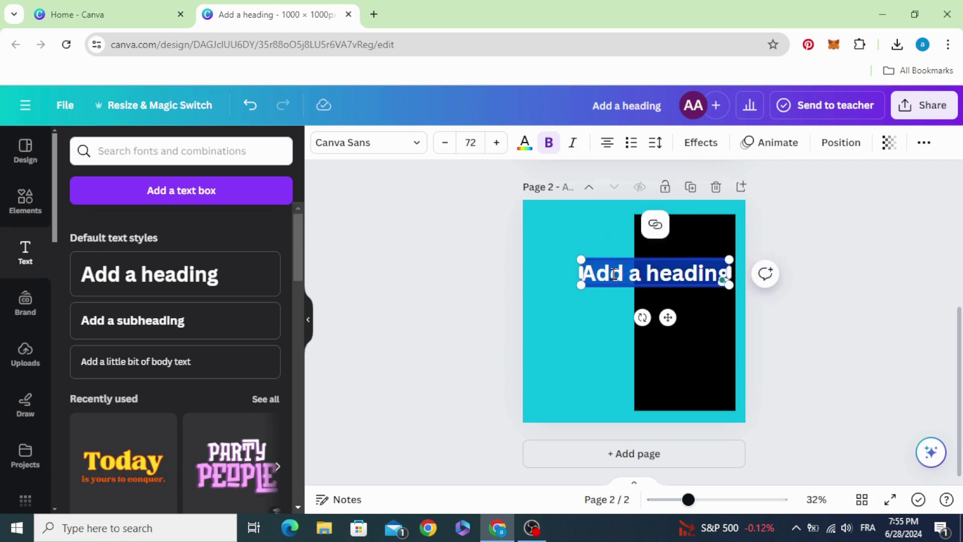
pyautogui.write('BE')
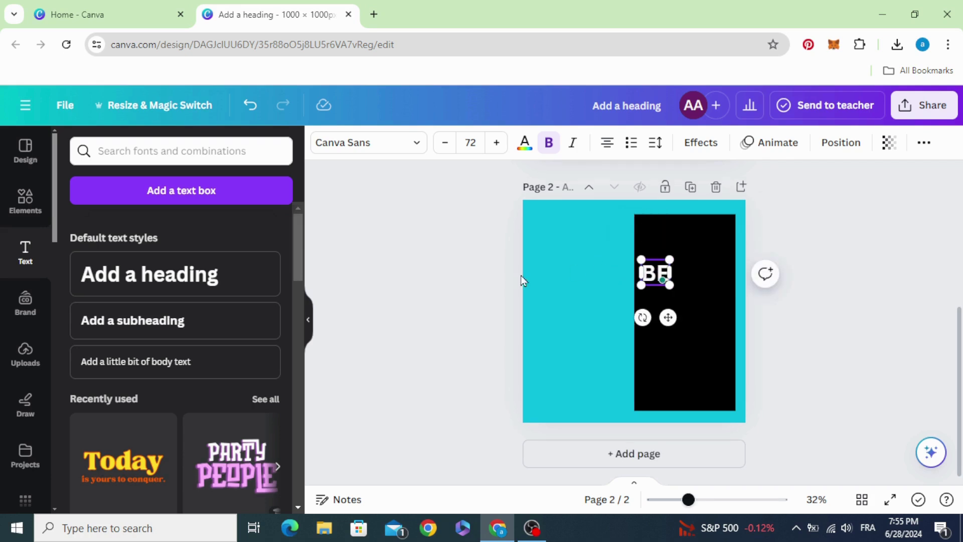
# Change the BE heading's font to Anton and move it up.
pyautogui.click(383, 146)
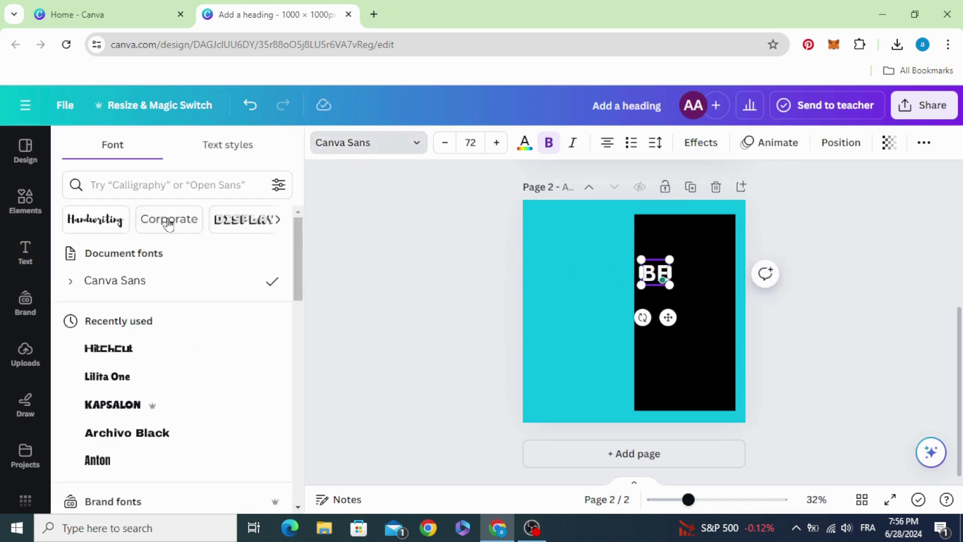
pyautogui.click(147, 469)
pyautogui.click(453, 290)
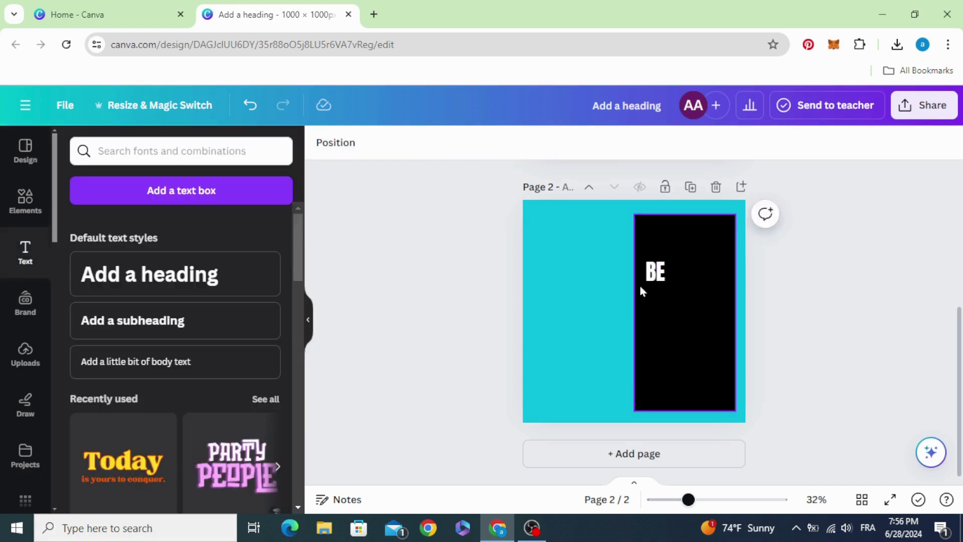
pyautogui.moveTo(647, 286); pyautogui.dragTo(712, 329)
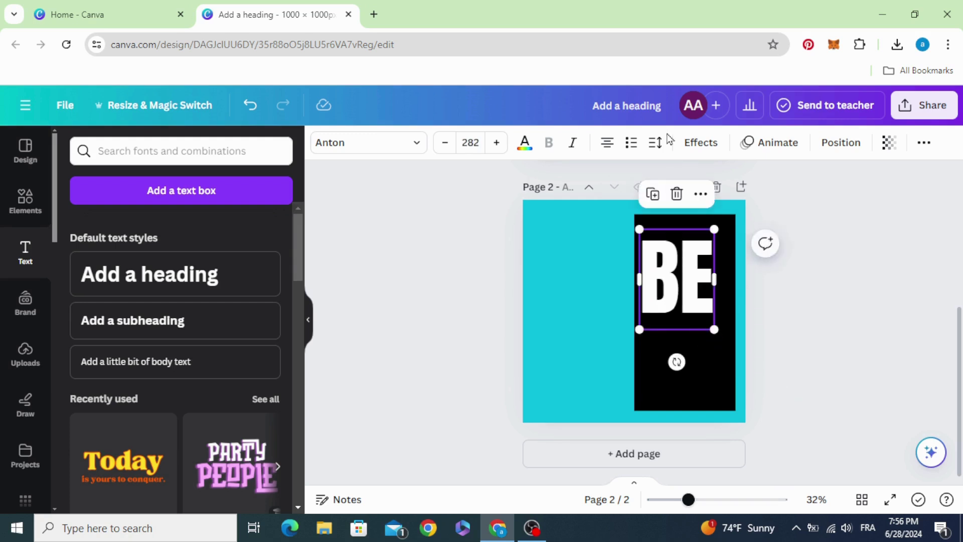
# Tighten BE's letter spacing to -45 and position it at the rectangle's top.
pyautogui.click(662, 142)
pyautogui.moveTo(683, 196); pyautogui.dragTo(684, 202)
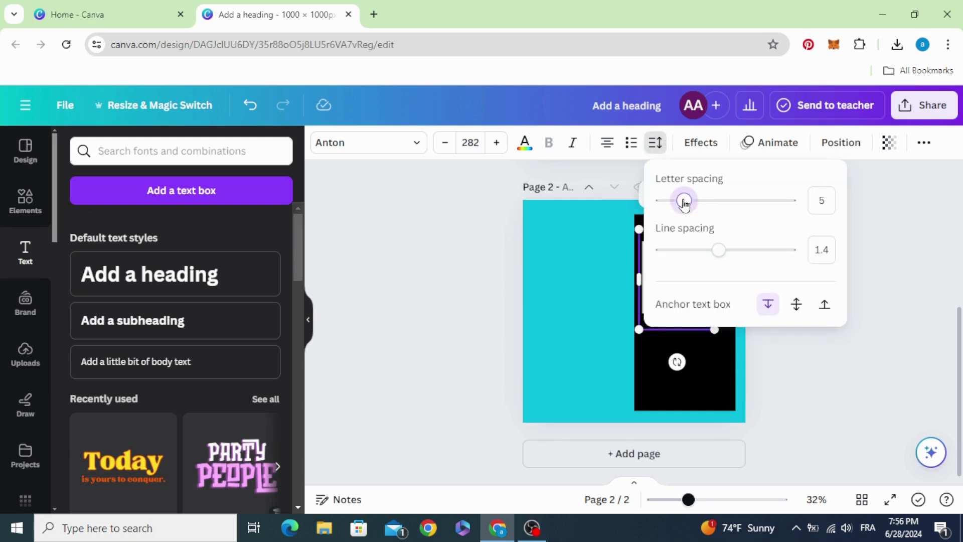
pyautogui.click(602, 244)
pyautogui.moveTo(667, 279); pyautogui.dragTo(667, 384)
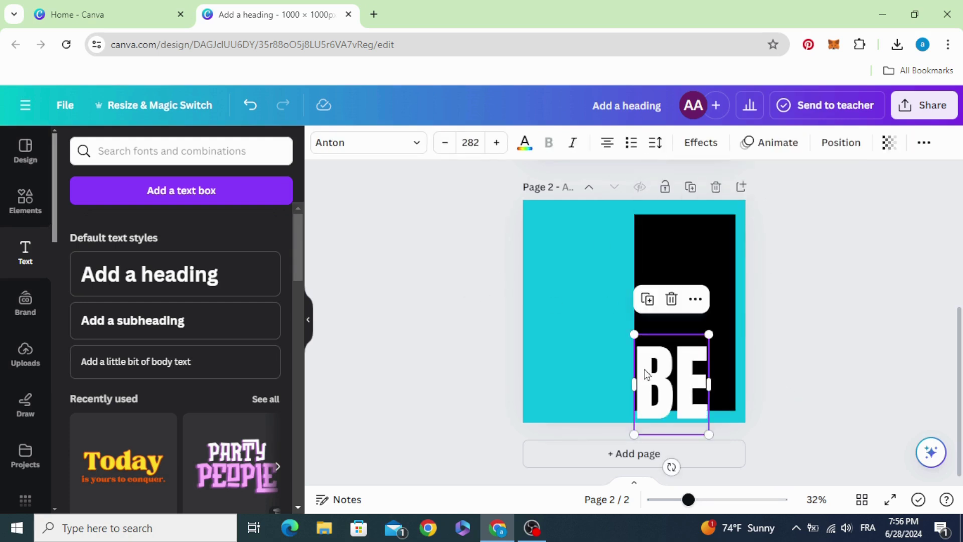
pyautogui.click(656, 144)
pyautogui.moveTo(683, 201); pyautogui.dragTo(679, 202)
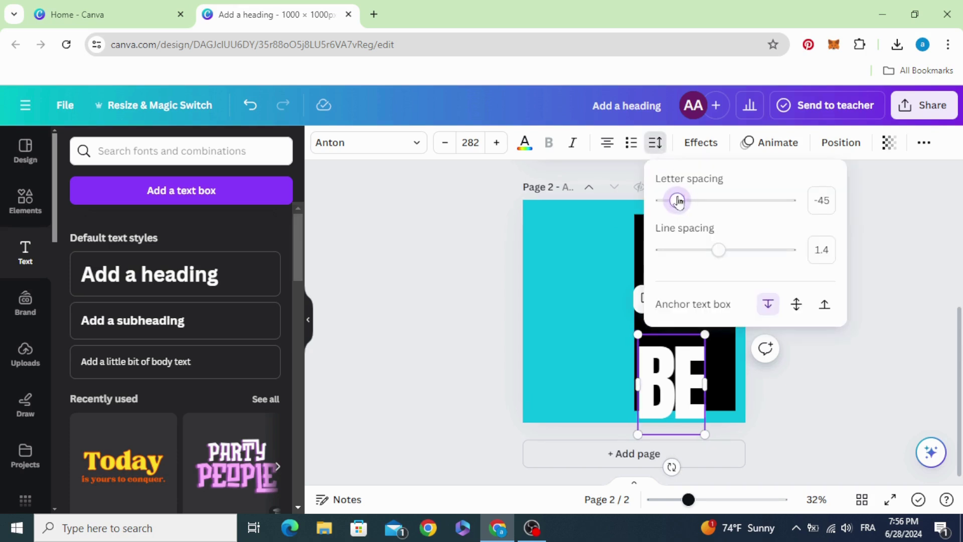
pyautogui.click(476, 263)
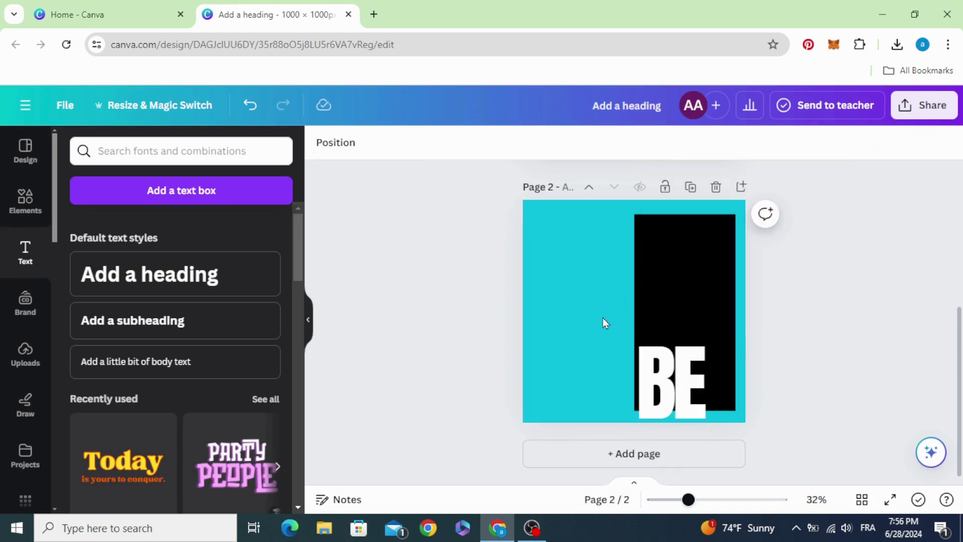
pyautogui.moveTo(666, 398); pyautogui.dragTo(669, 294)
# Add a second heading reading 'AWE' in the League Spartan font.
pyautogui.click(415, 329)
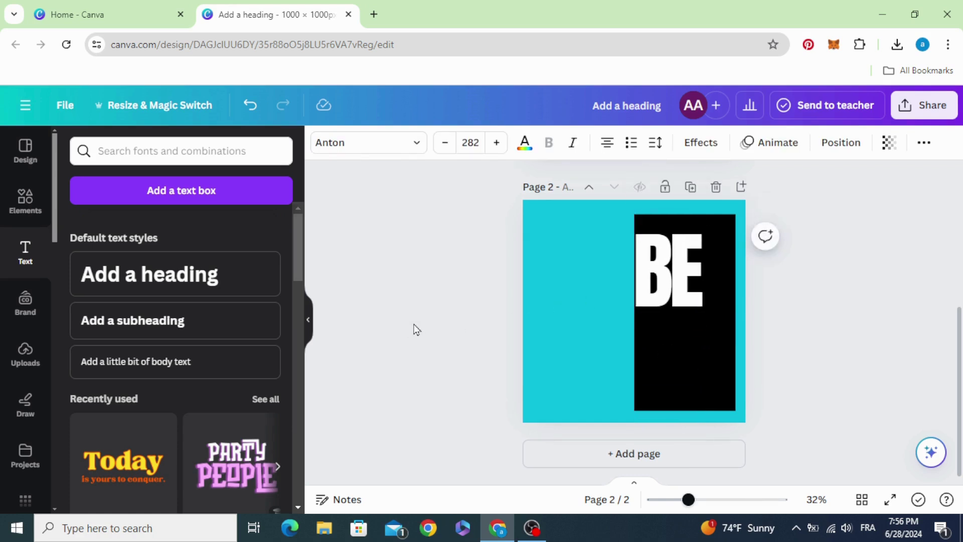
pyautogui.click(204, 282)
pyautogui.moveTo(633, 365); pyautogui.dragTo(557, 349)
pyautogui.doubleClick(617, 357)
pyautogui.write('AWE')
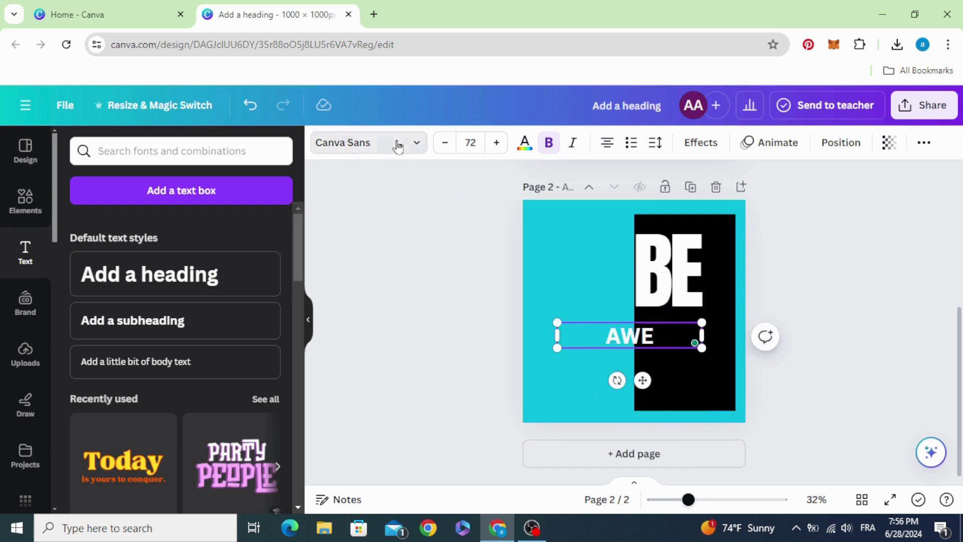
pyautogui.click(369, 142)
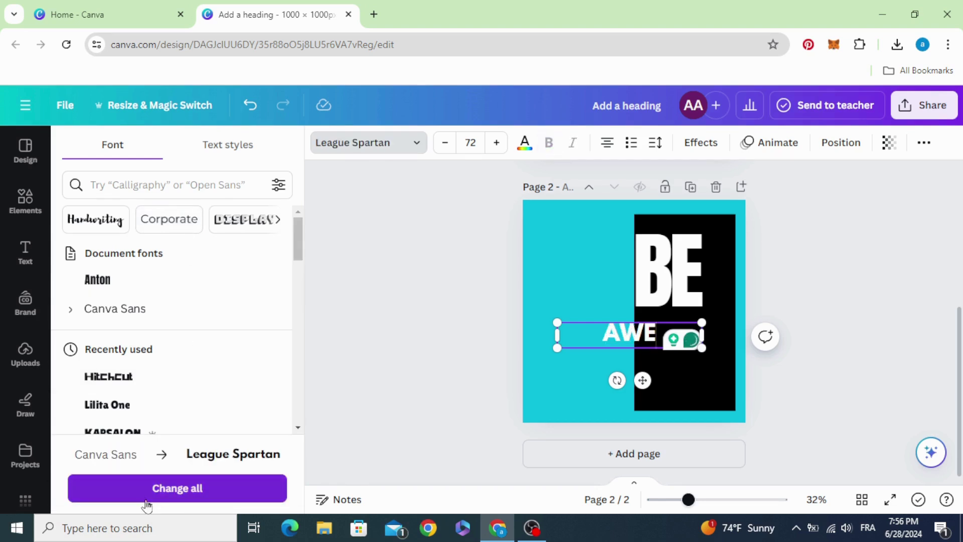
pyautogui.click(439, 359)
# Set AWE's letter spacing to -80, enlarge it and centre it beneath BE.
pyautogui.moveTo(602, 338); pyautogui.dragTo(636, 328)
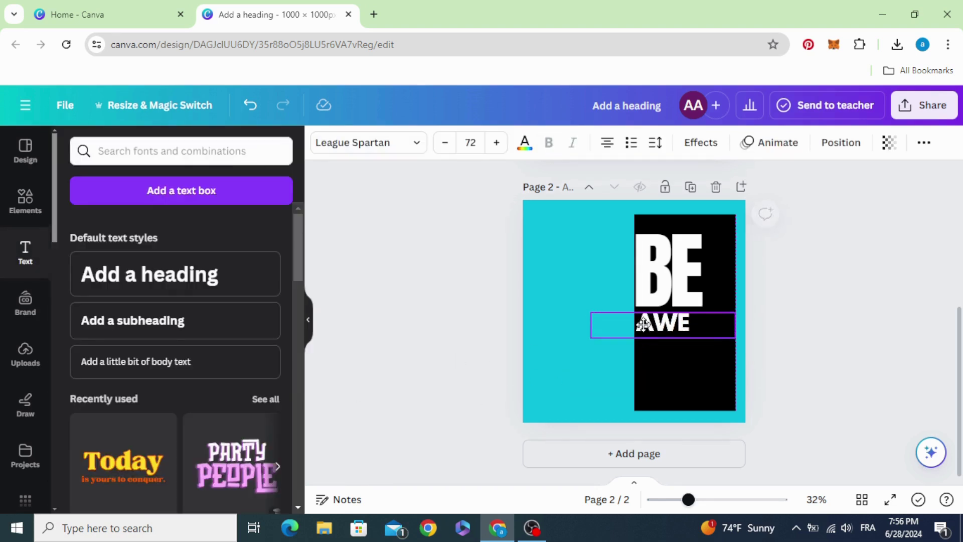
pyautogui.click(654, 144)
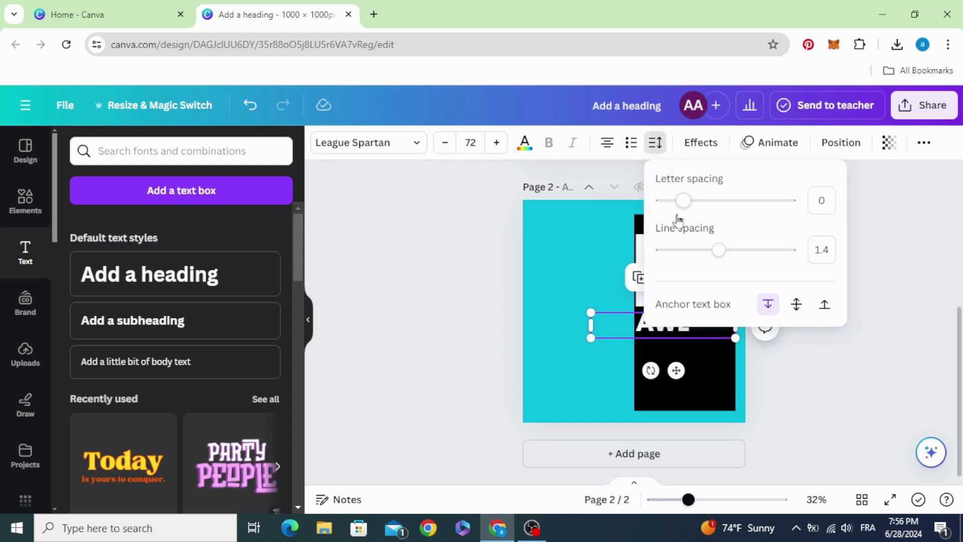
pyautogui.moveTo(634, 333); pyautogui.dragTo(628, 336)
pyautogui.click(655, 143)
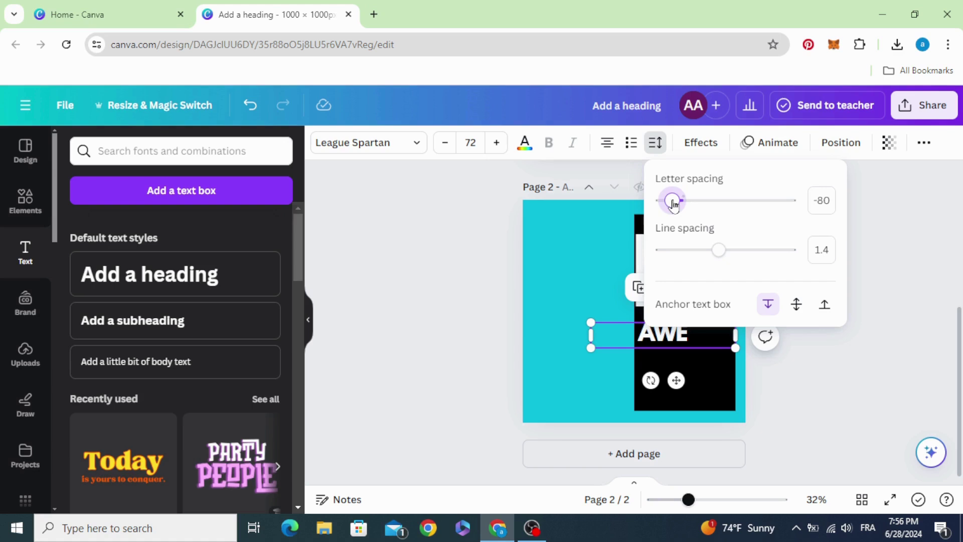
pyautogui.click(449, 288)
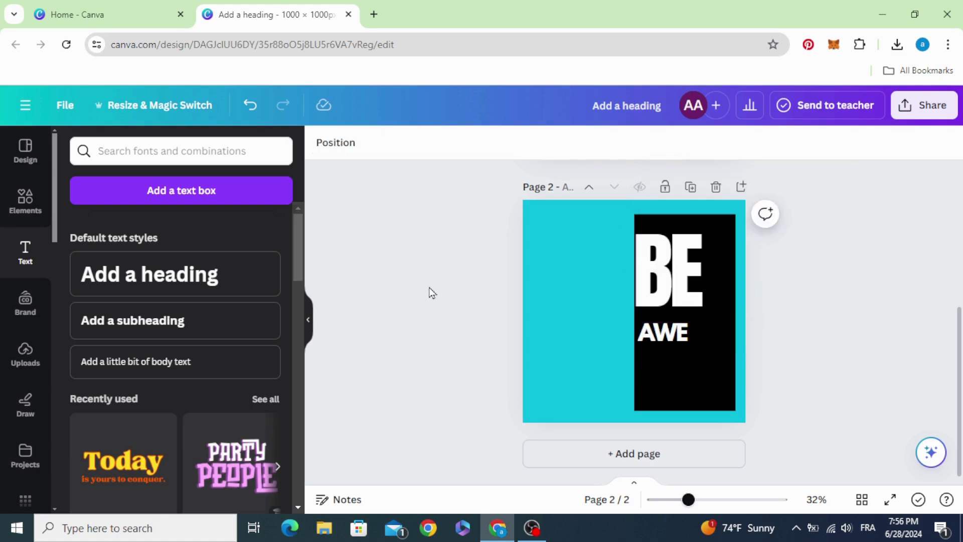
pyautogui.moveTo(683, 337); pyautogui.dragTo(676, 327)
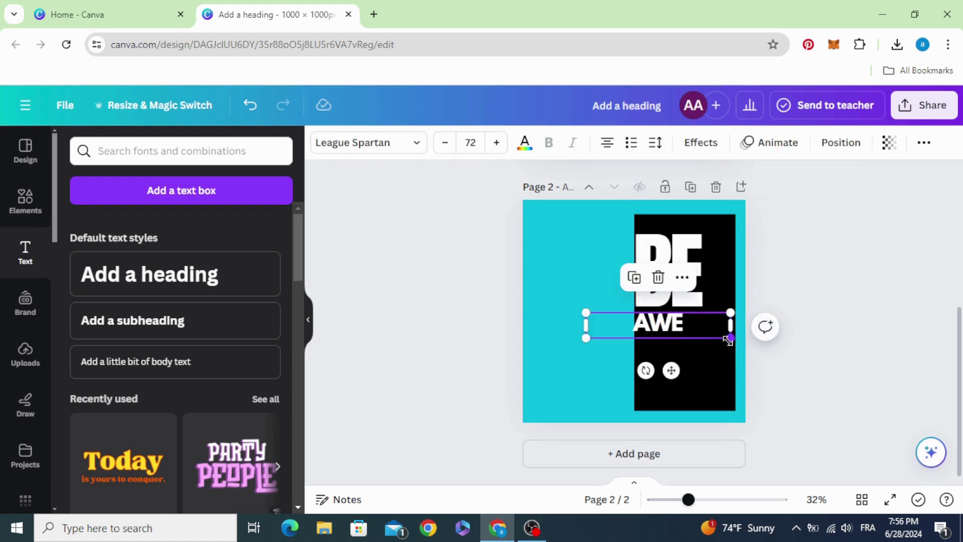
pyautogui.moveTo(728, 341); pyautogui.dragTo(773, 378)
pyautogui.moveTo(684, 329); pyautogui.dragTo(681, 332)
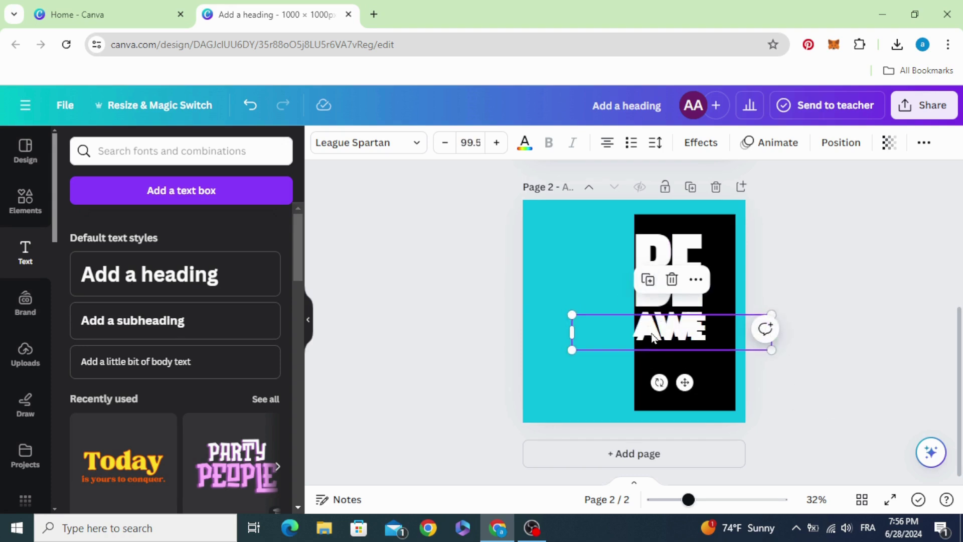
# Duplicate AWE as 'SOME', resize it to 87.5 and align it under AWE.
pyautogui.doubleClick(652, 365)
pyautogui.write('SOME')
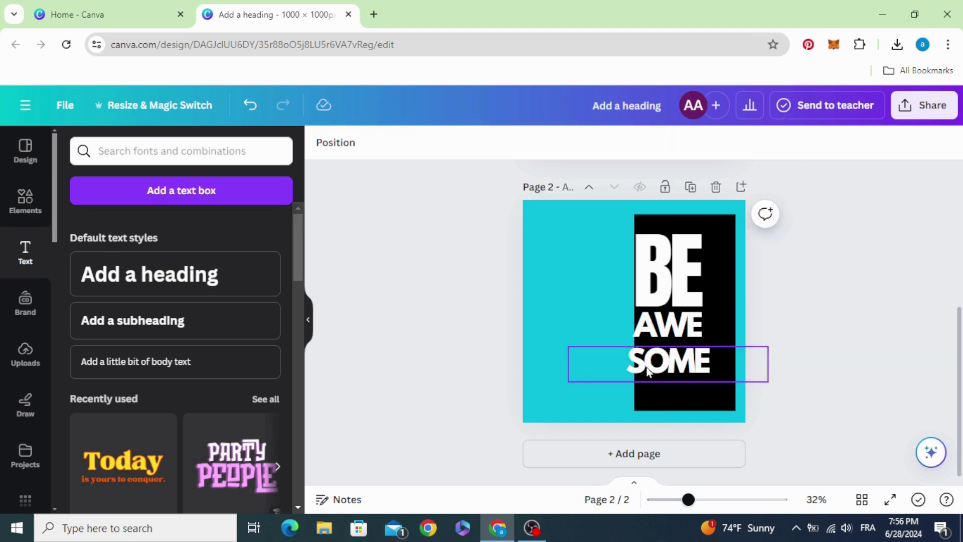
pyautogui.moveTo(667, 362); pyautogui.dragTo(674, 353)
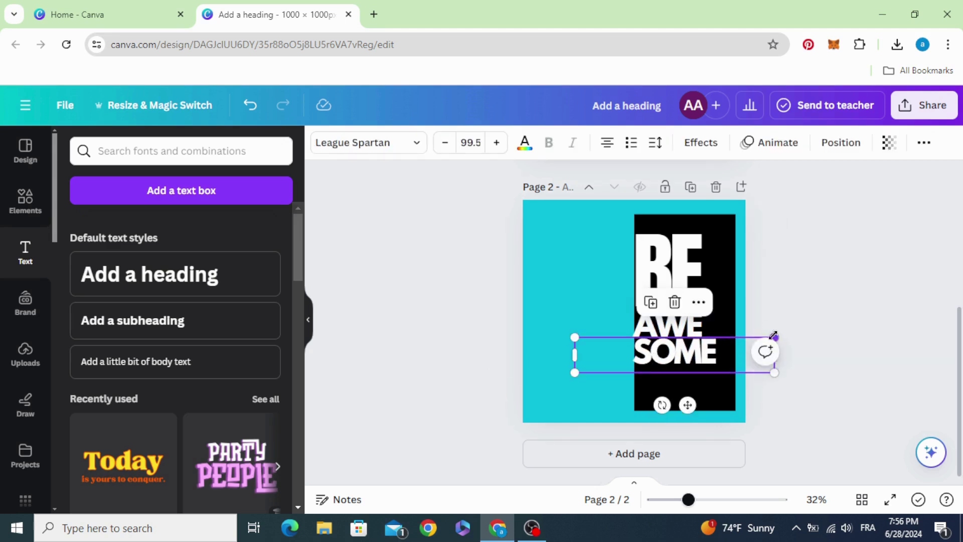
pyautogui.moveTo(774, 335); pyautogui.dragTo(750, 341)
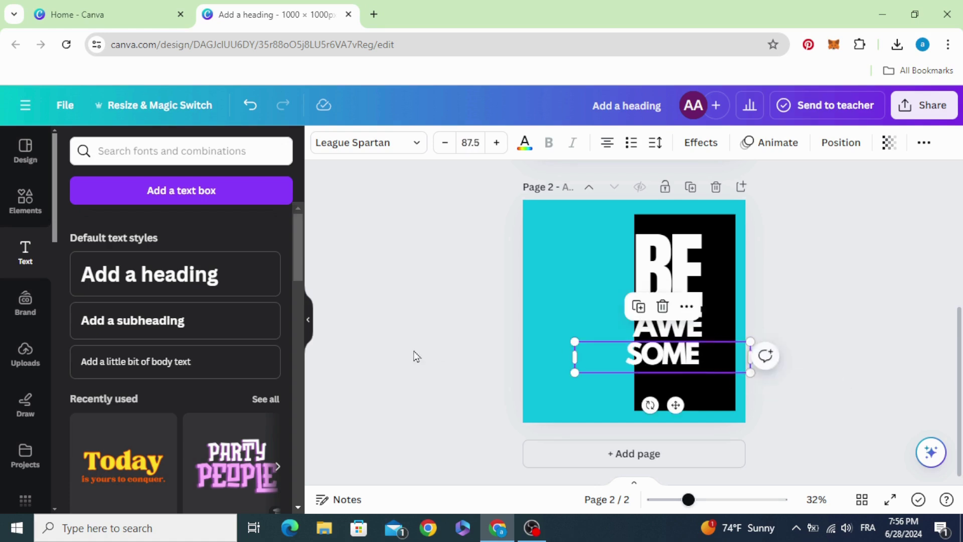
pyautogui.moveTo(652, 357); pyautogui.dragTo(660, 350)
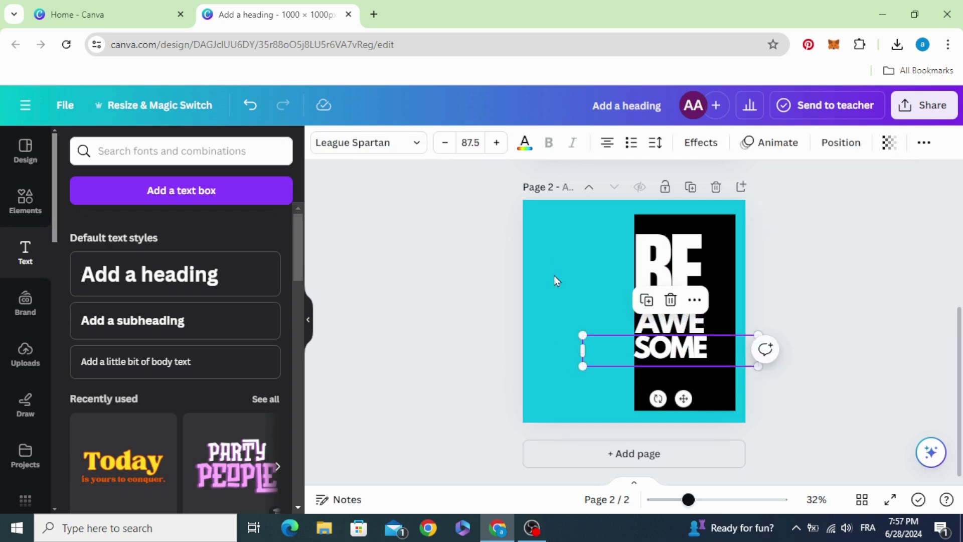
# Change page 2's background colour to white.
pyautogui.click(572, 257)
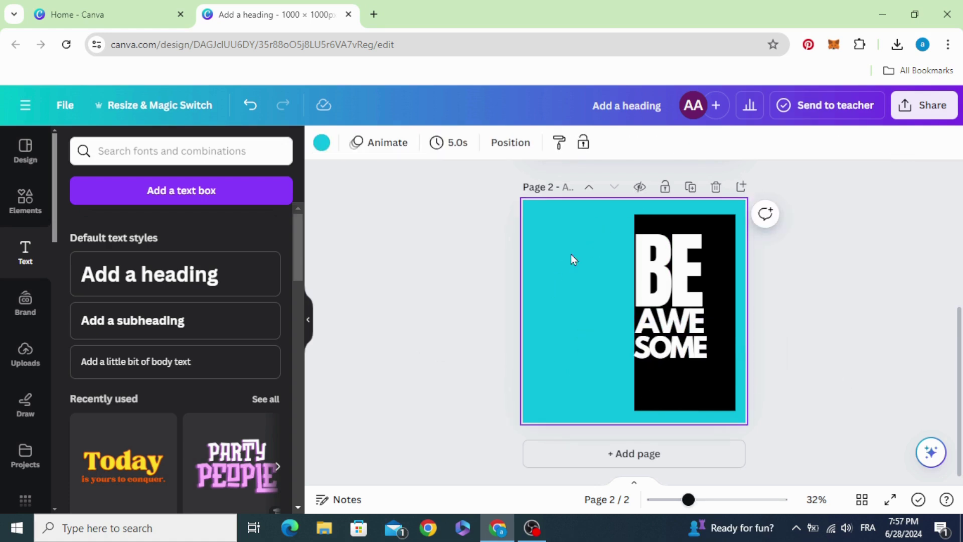
pyautogui.click(322, 143)
pyautogui.click(191, 228)
pyautogui.click(441, 274)
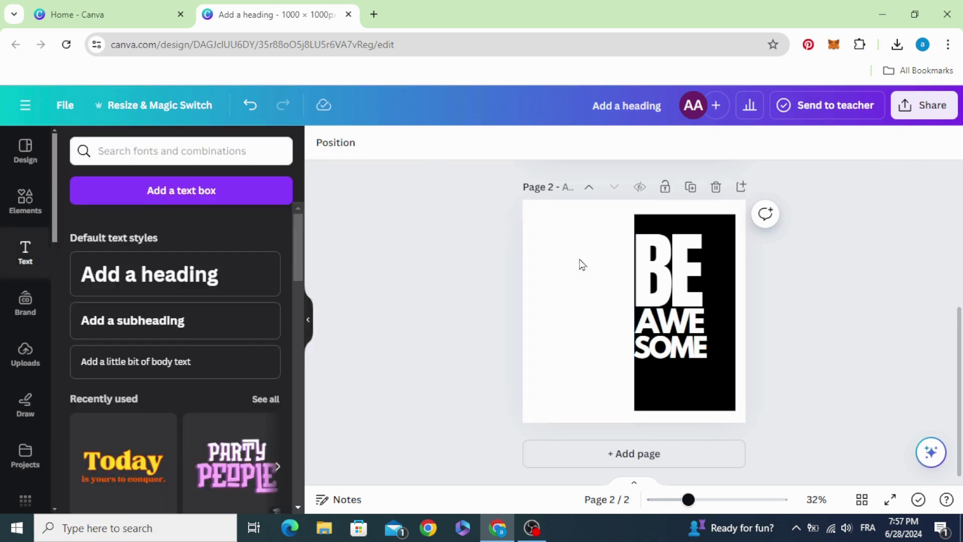
# Download only page 2 as a PNG and confirm it in Chrome's downloads.
pyautogui.click(943, 103)
pyautogui.scroll(-2, 849, 359)
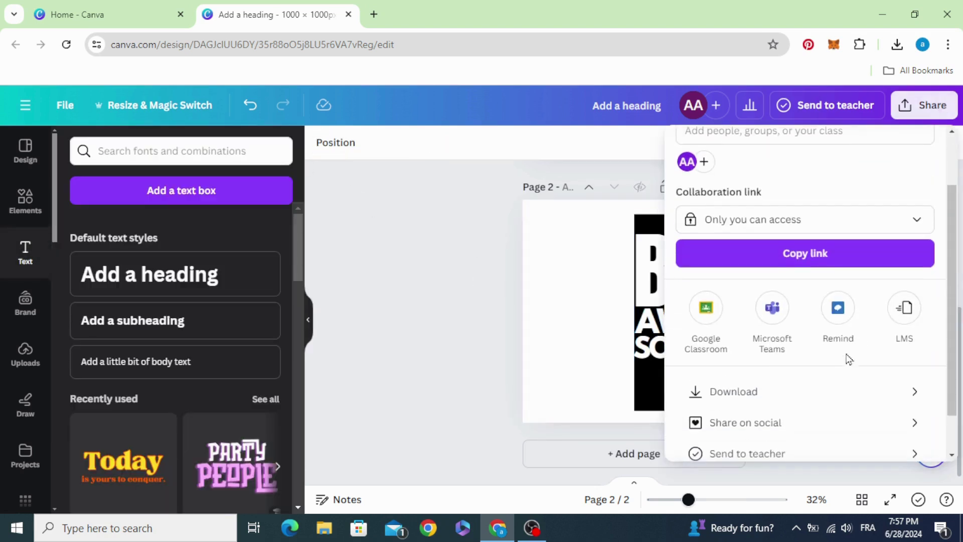
pyautogui.click(849, 391)
pyautogui.click(848, 373)
pyautogui.click(921, 196)
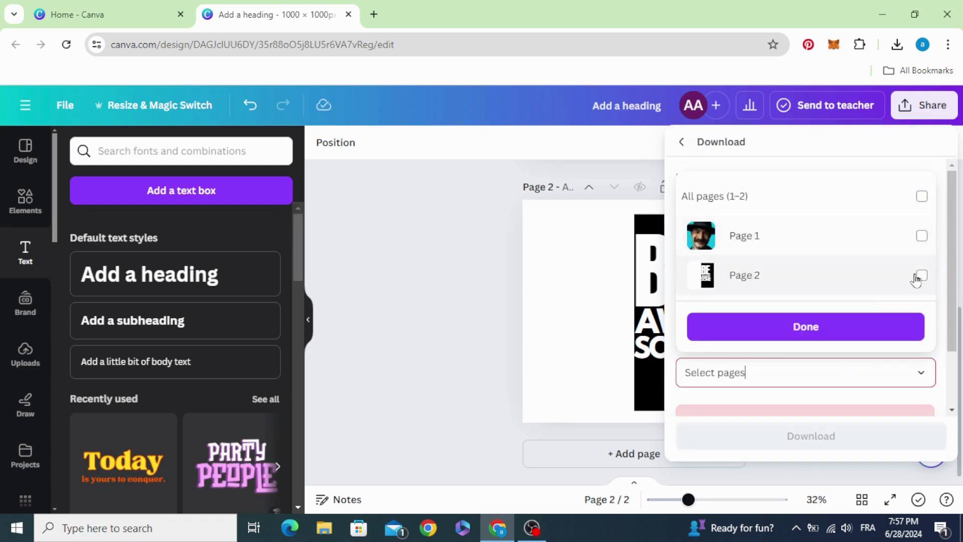
pyautogui.click(921, 276)
pyautogui.click(757, 327)
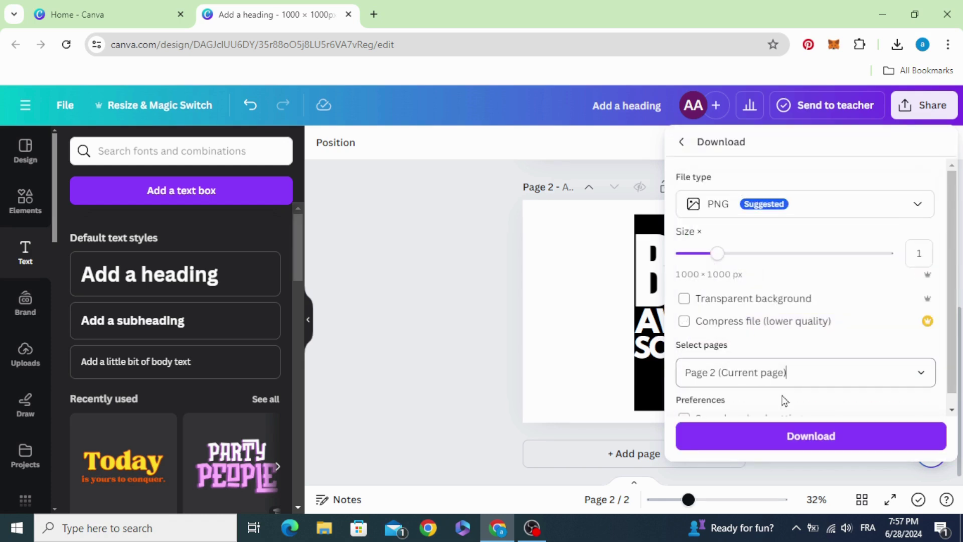
pyautogui.click(803, 439)
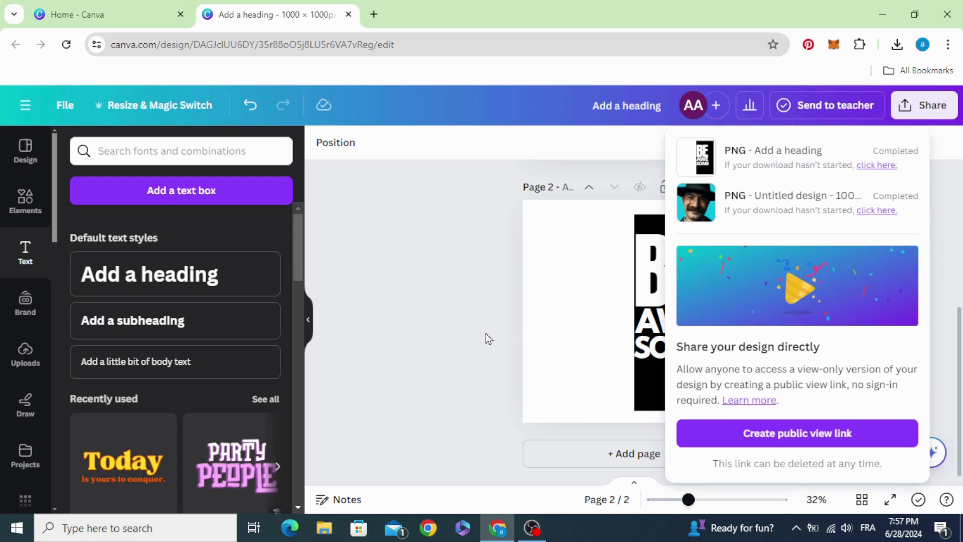
pyautogui.click(484, 333)
pyautogui.click(895, 45)
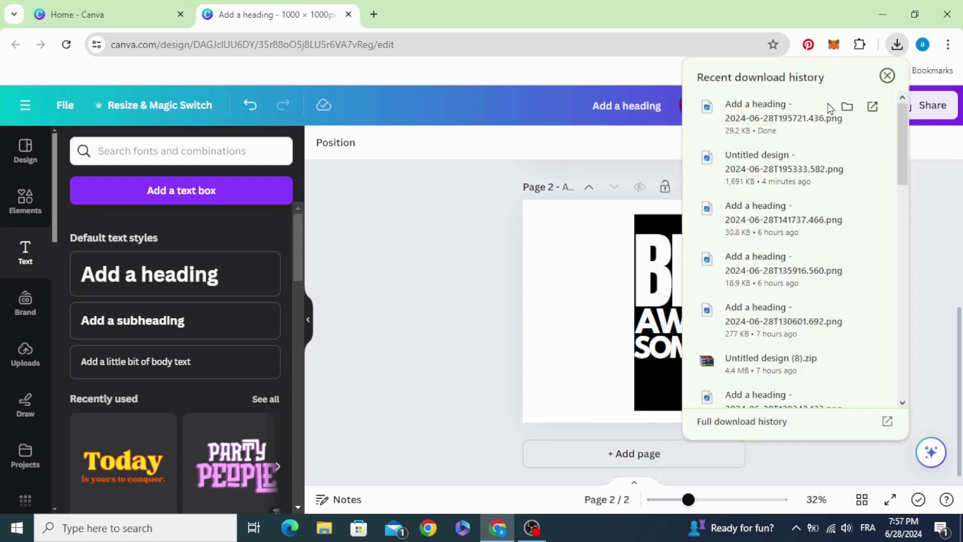
pyautogui.click(25, 352)
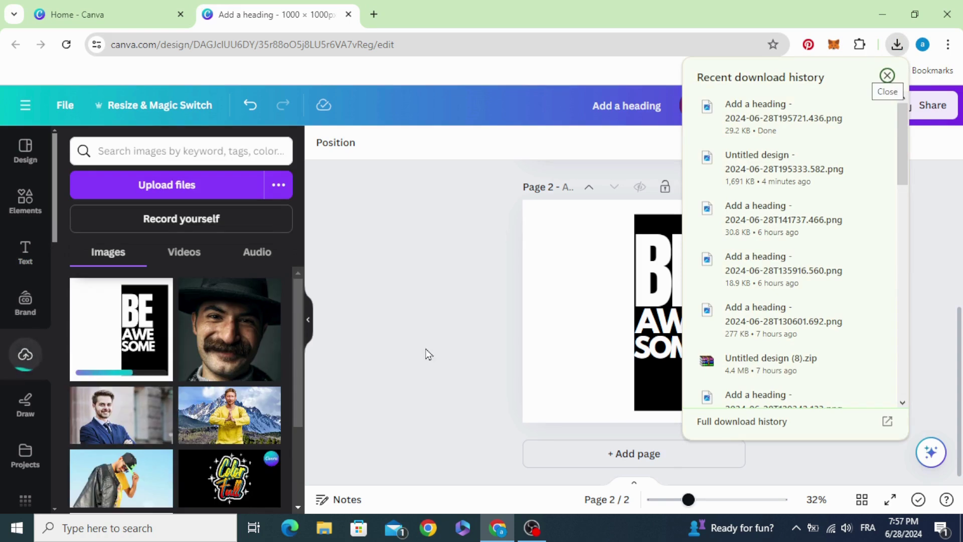
# Place the BE AWESOME image over page 1, enlarge it to fill, and remove its background.
pyautogui.click(433, 357)
pyautogui.scroll(5, 446, 357)
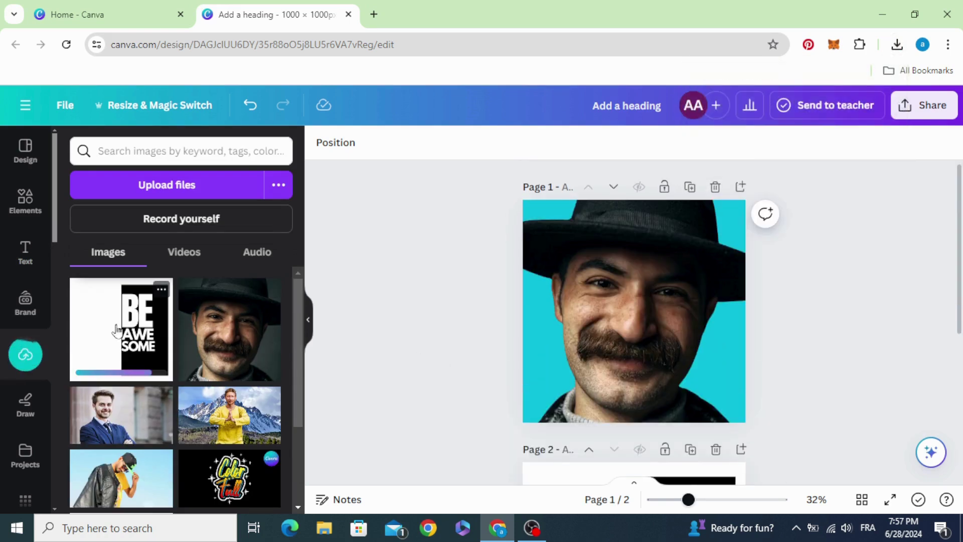
pyautogui.moveTo(116, 331); pyautogui.dragTo(593, 276)
pyautogui.moveTo(667, 344); pyautogui.dragTo(755, 430)
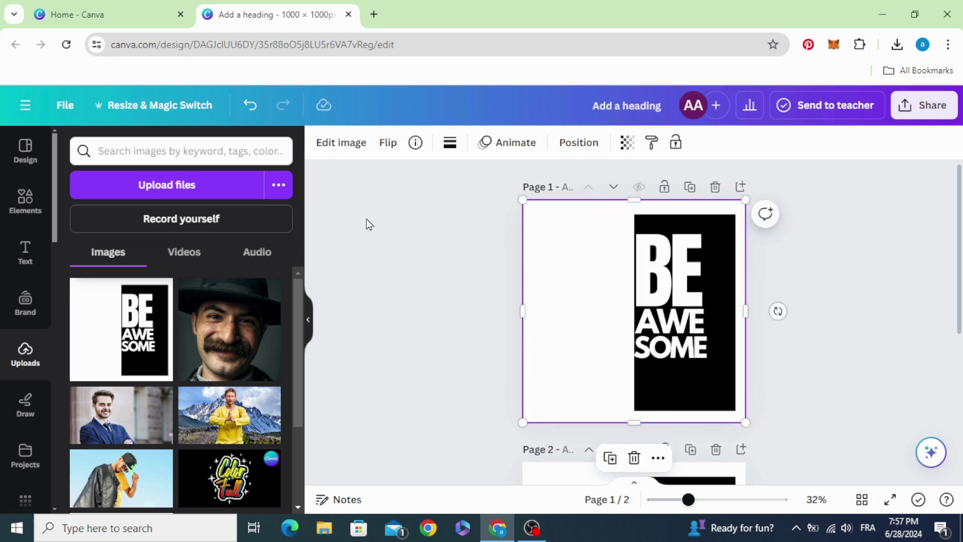
pyautogui.click(346, 143)
pyautogui.click(95, 251)
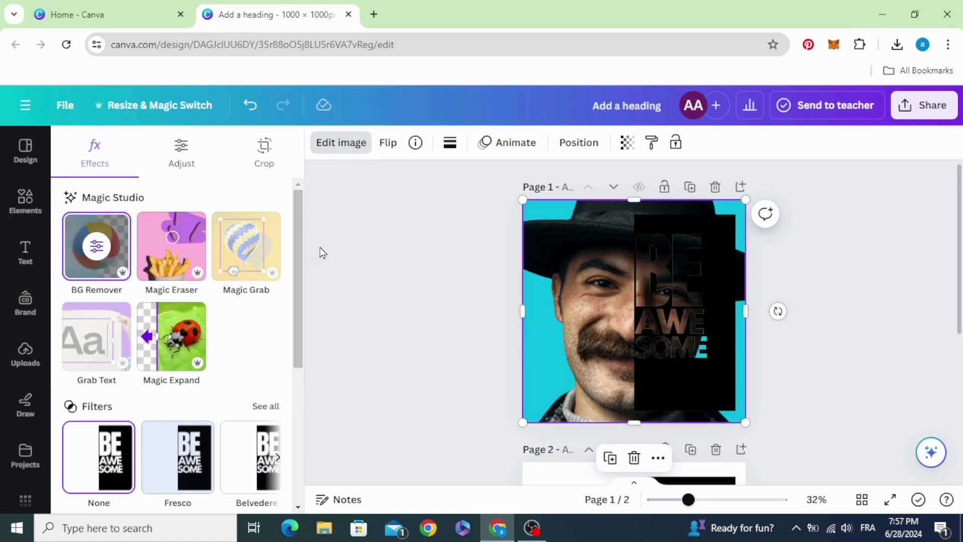
# Apply a Duotone effect with both highlights and shadows set to white #FFFFFF.
pyautogui.scroll(-4, 187, 319)
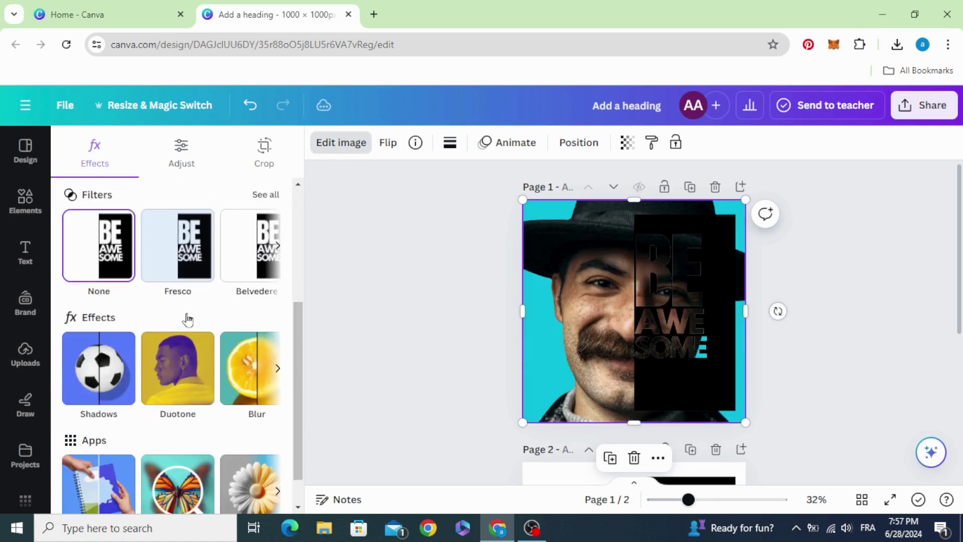
pyautogui.click(176, 370)
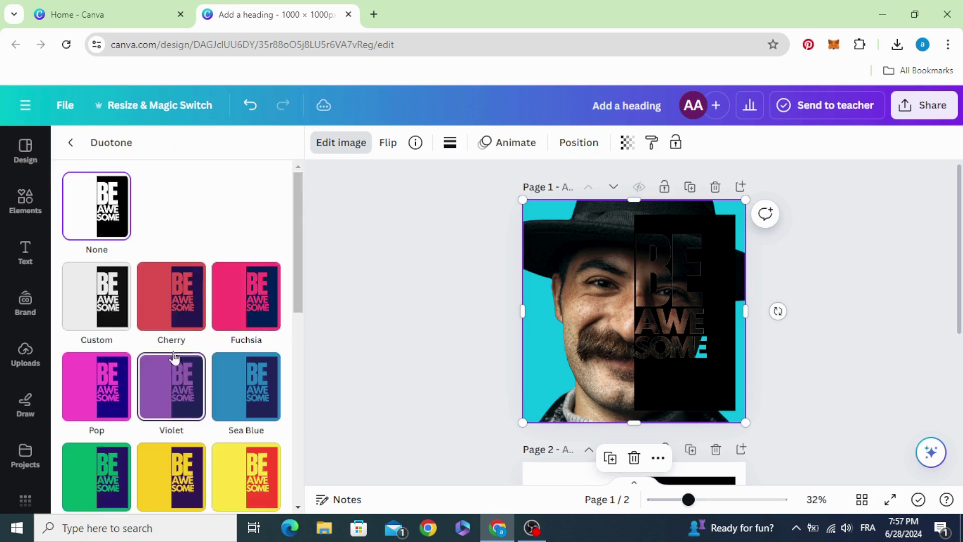
pyautogui.click(177, 295)
pyautogui.click(268, 369)
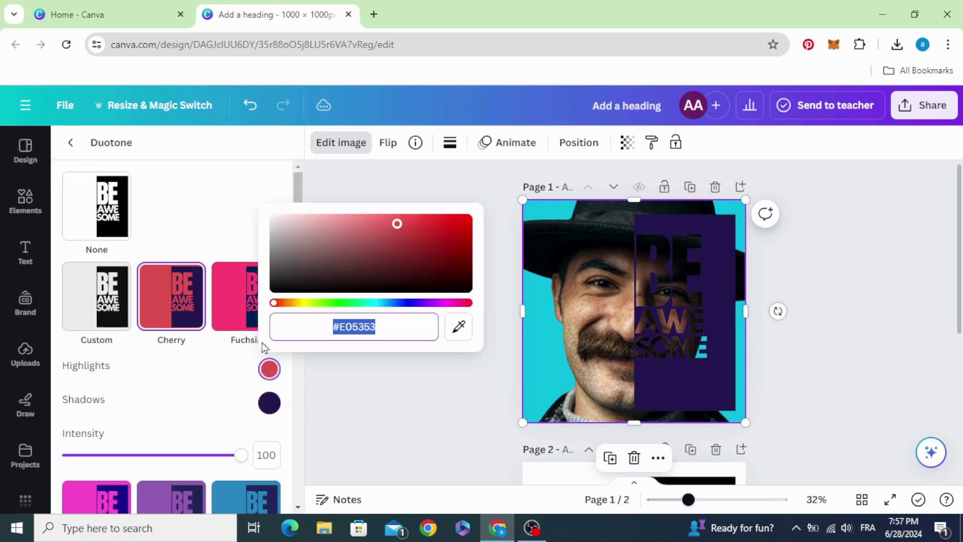
pyautogui.moveTo(397, 223); pyautogui.dragTo(228, 168)
pyautogui.click(267, 411)
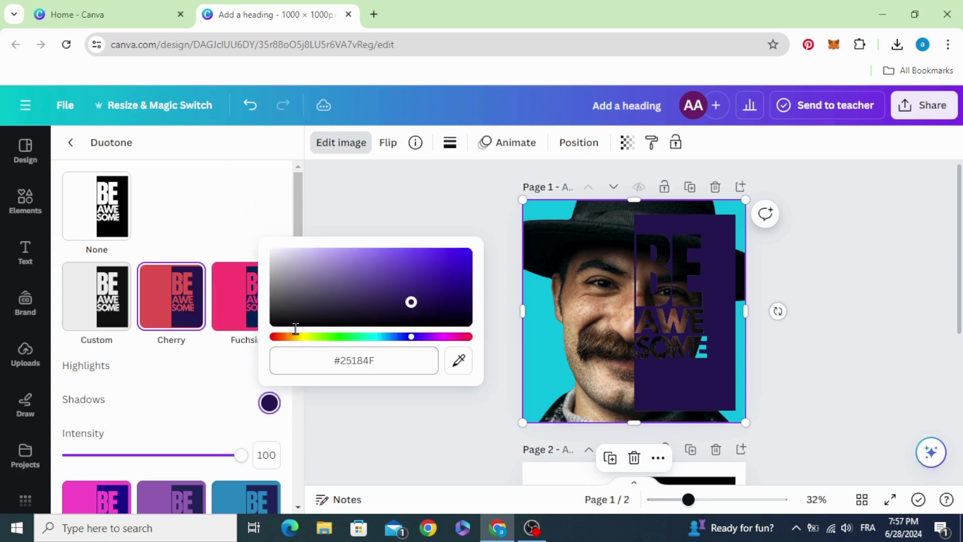
pyautogui.moveTo(411, 301); pyautogui.dragTo(223, 217)
pyautogui.click(404, 218)
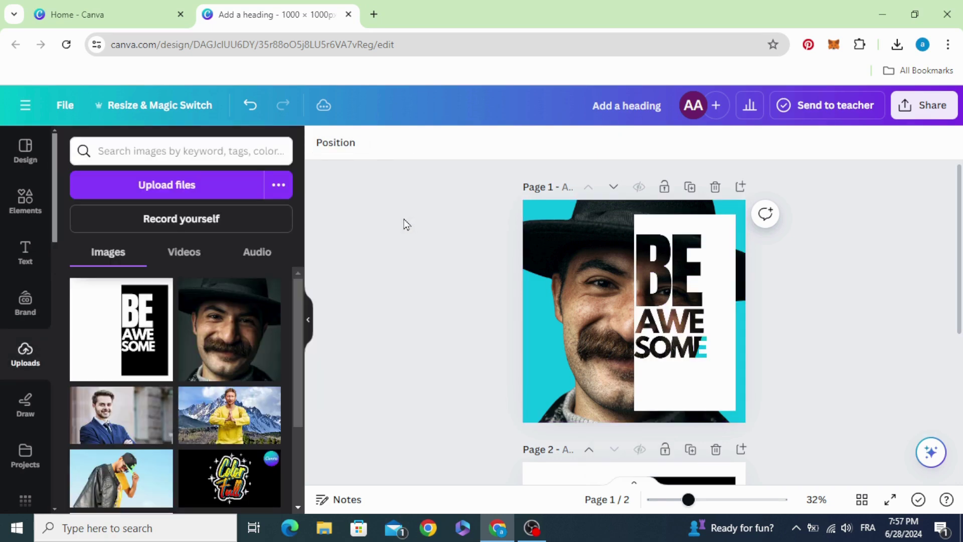
# Add a square to page 1's top edge and change its colour to white.
pyautogui.click(27, 202)
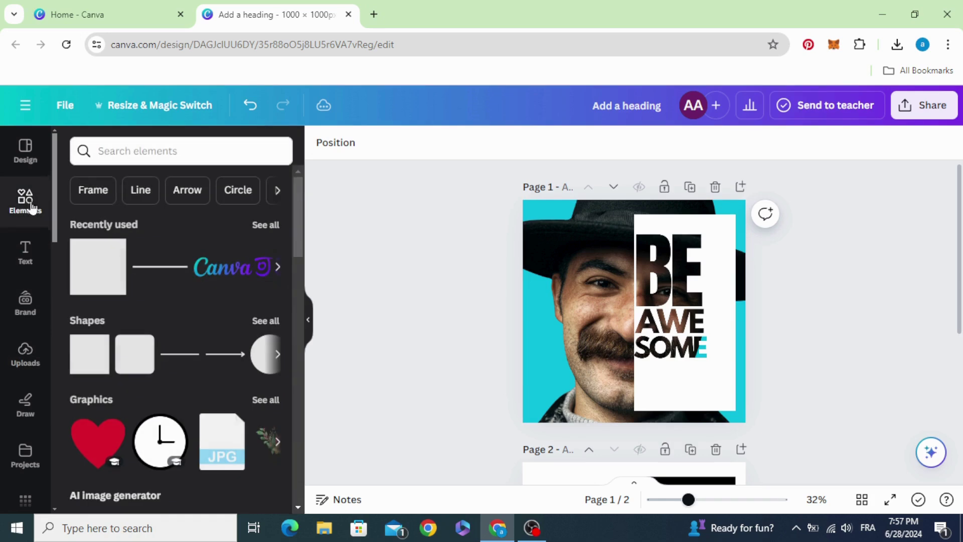
pyautogui.click(90, 281)
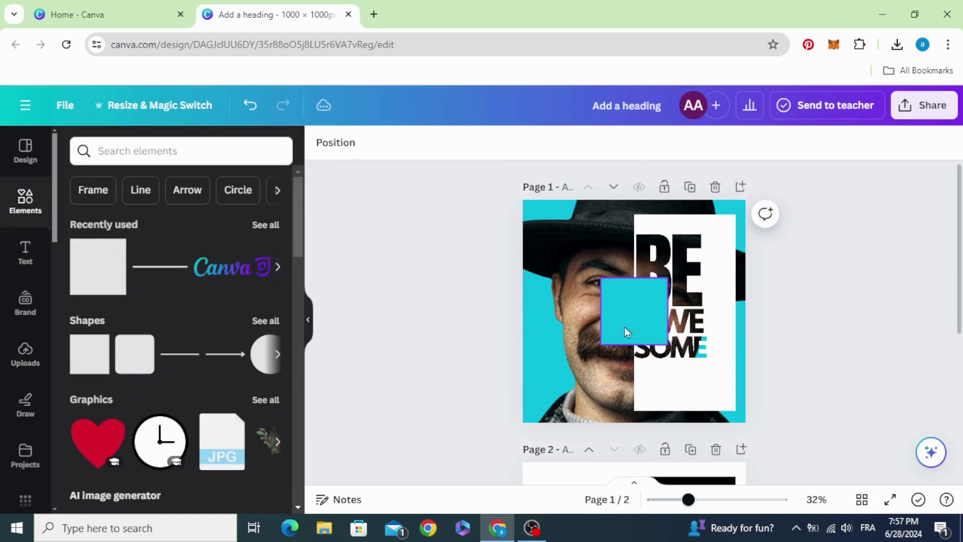
pyautogui.moveTo(625, 329); pyautogui.dragTo(657, 214)
pyautogui.click(392, 143)
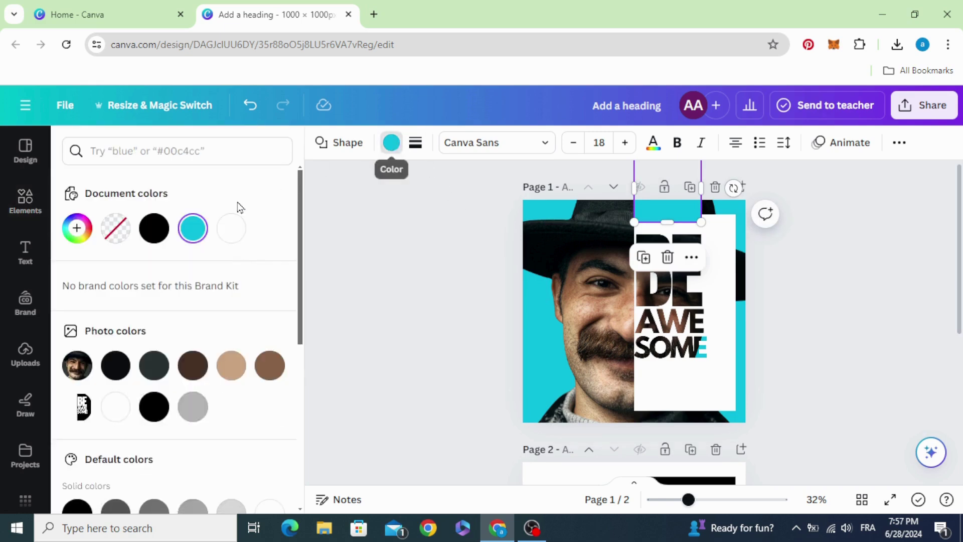
pyautogui.click(224, 232)
pyautogui.click(485, 241)
# Stretch and move the white square into a panel covering page 1's right half.
pyautogui.click(680, 207)
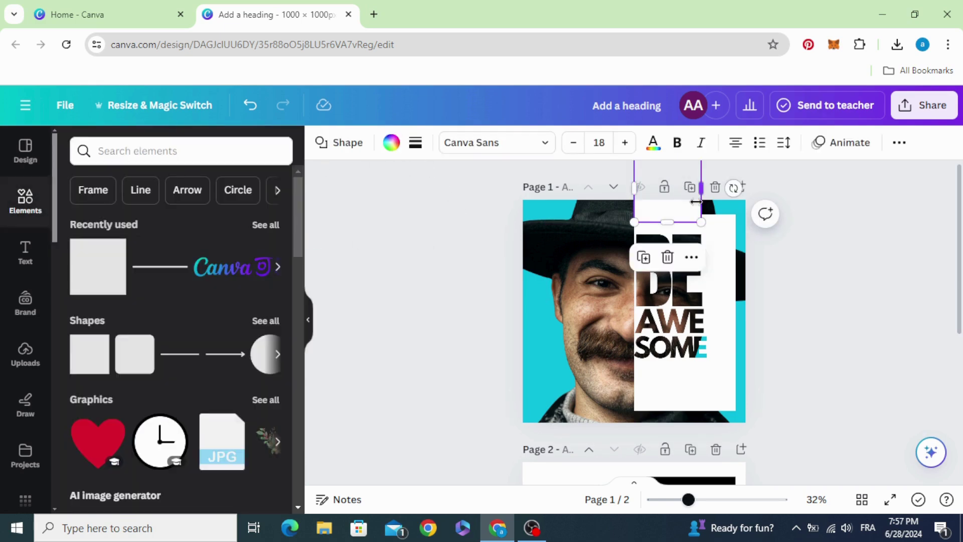
pyautogui.moveTo(701, 191); pyautogui.dragTo(768, 191)
pyautogui.moveTo(678, 207); pyautogui.dragTo(748, 453)
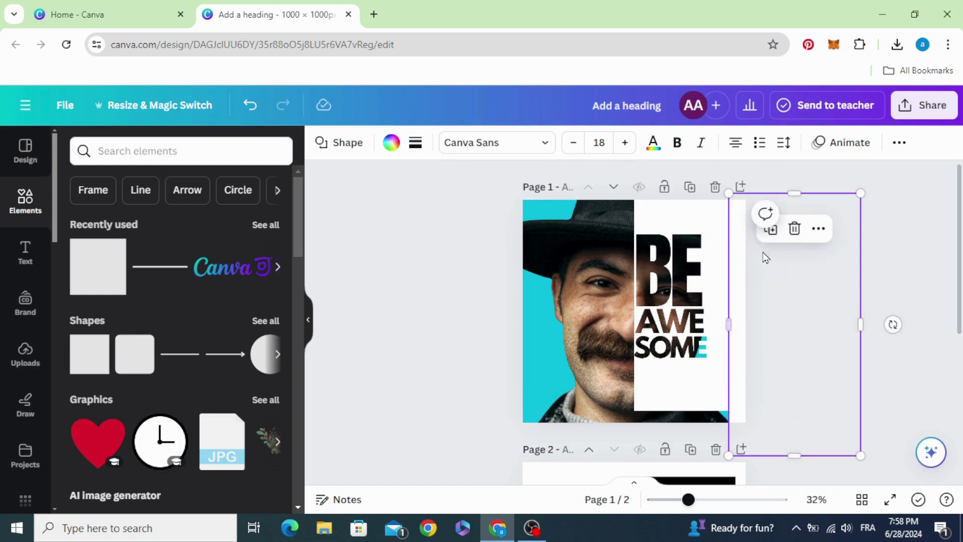
pyautogui.moveTo(739, 284); pyautogui.dragTo(642, 489)
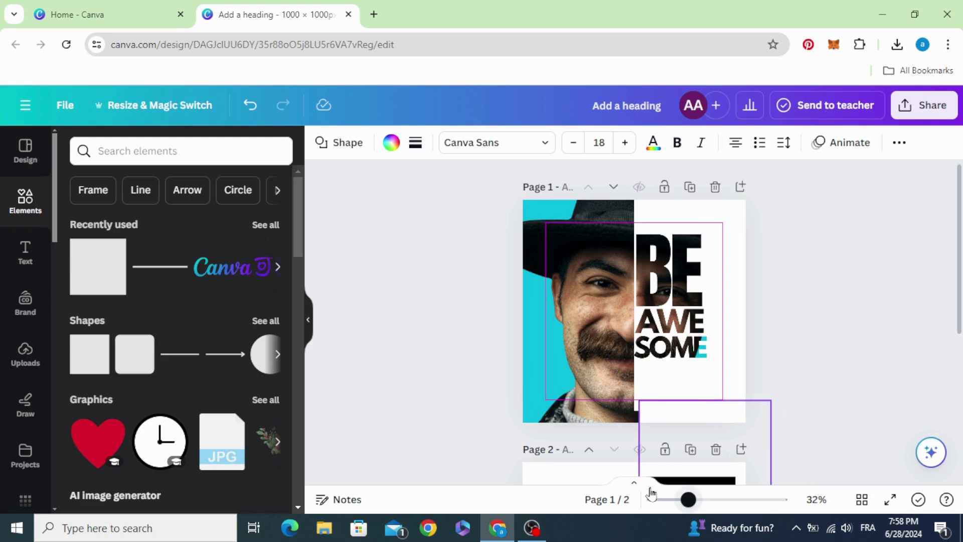
pyautogui.click(479, 387)
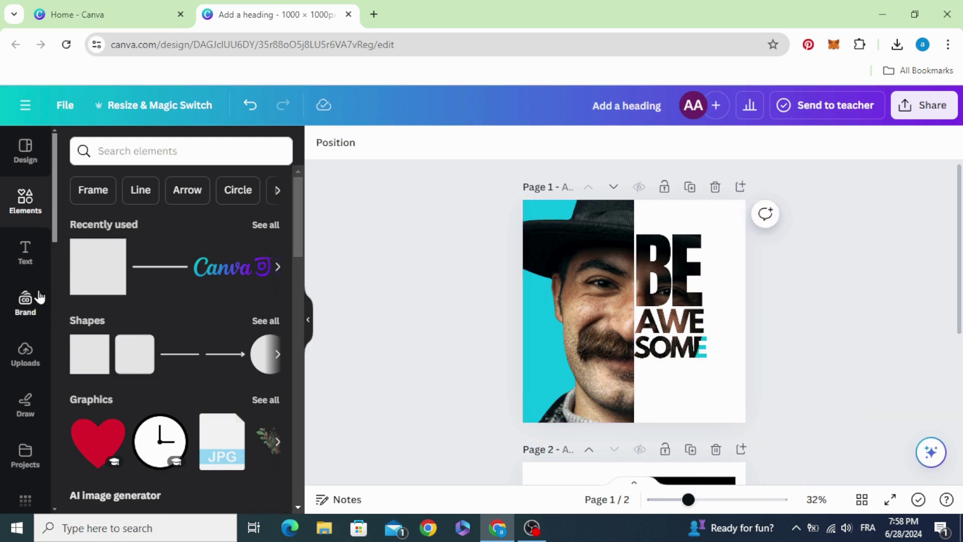
# Add a square to page 1 and stretch it into a tall rectangle over the portrait.
pyautogui.click(108, 288)
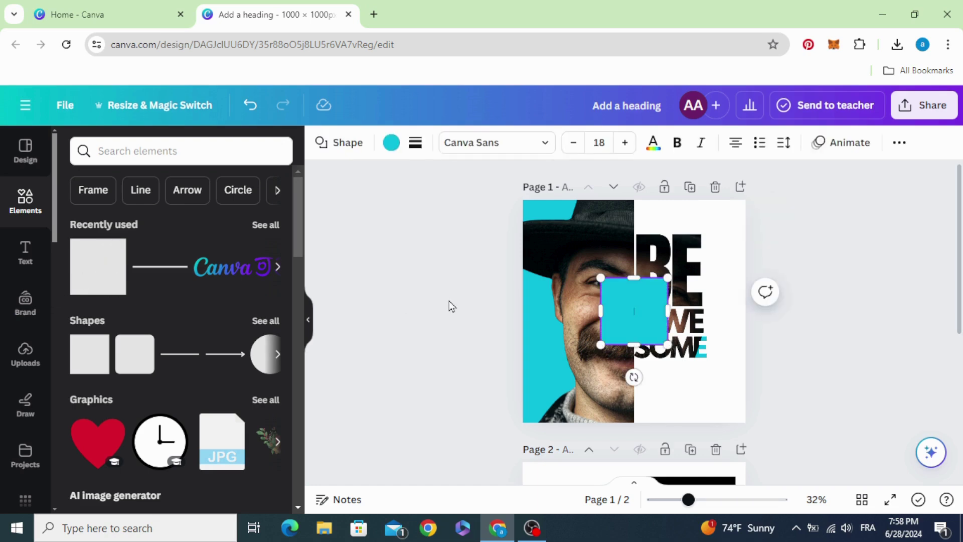
pyautogui.moveTo(632, 314); pyautogui.dragTo(723, 244)
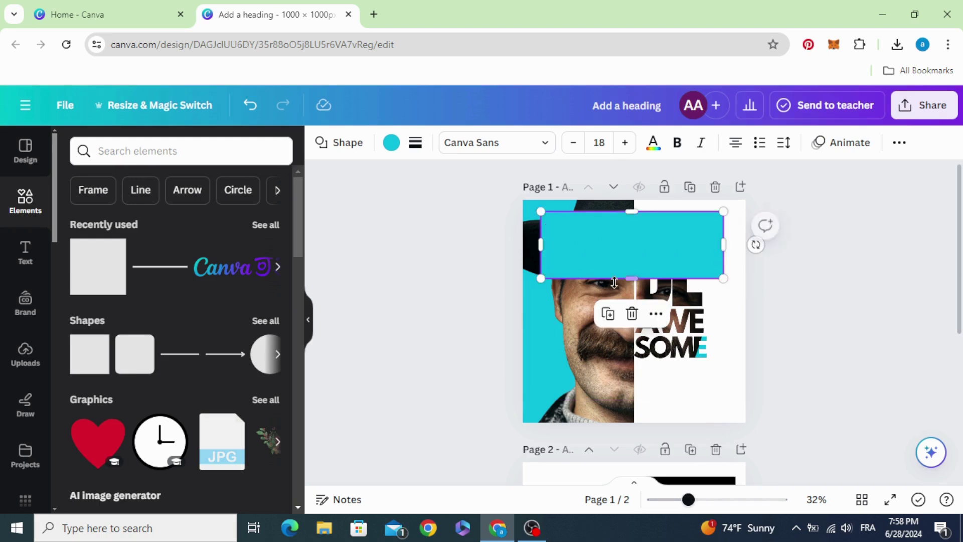
pyautogui.moveTo(620, 303); pyautogui.dragTo(630, 404)
pyautogui.moveTo(620, 324); pyautogui.dragTo(618, 326)
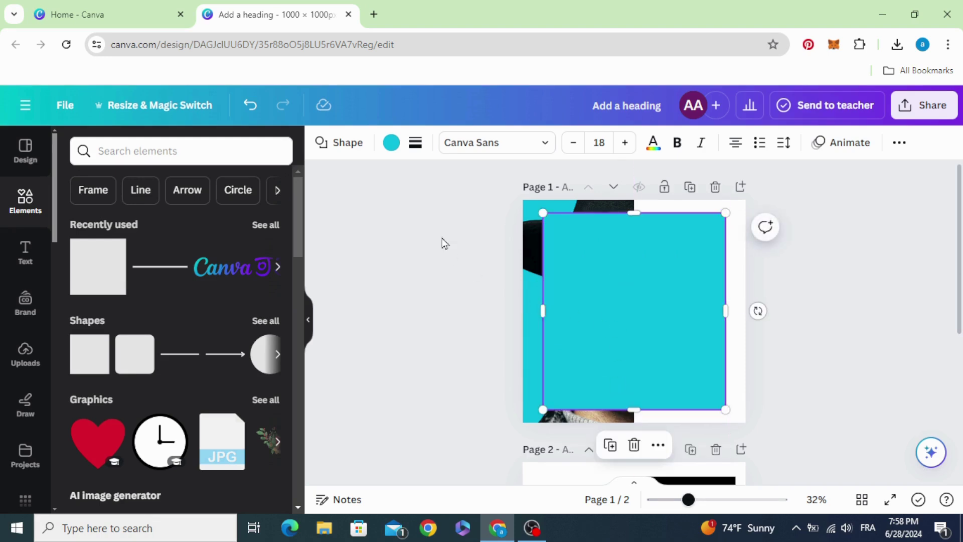
# Give the rectangle a solid white border of weight 20 and no fill colour.
pyautogui.click(415, 144)
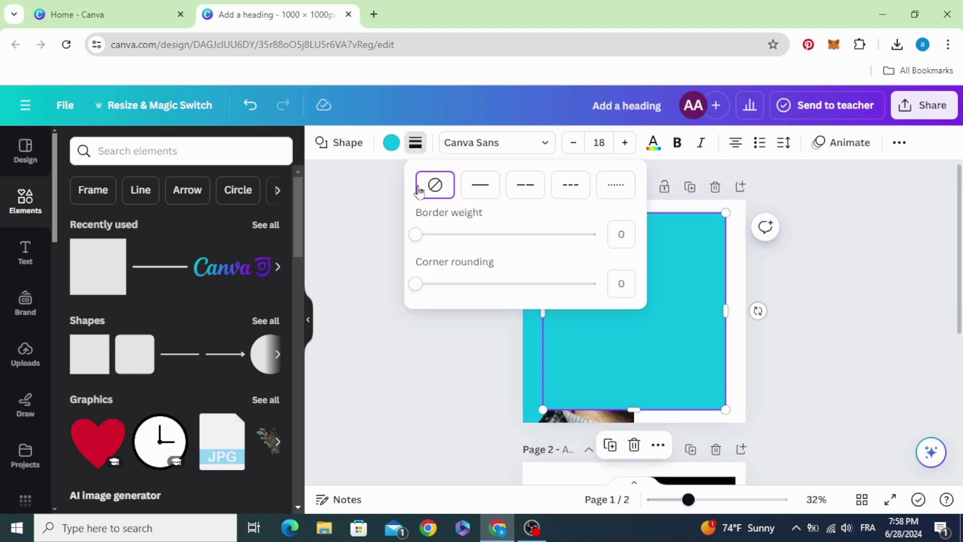
pyautogui.moveTo(415, 236); pyautogui.dragTo(451, 236)
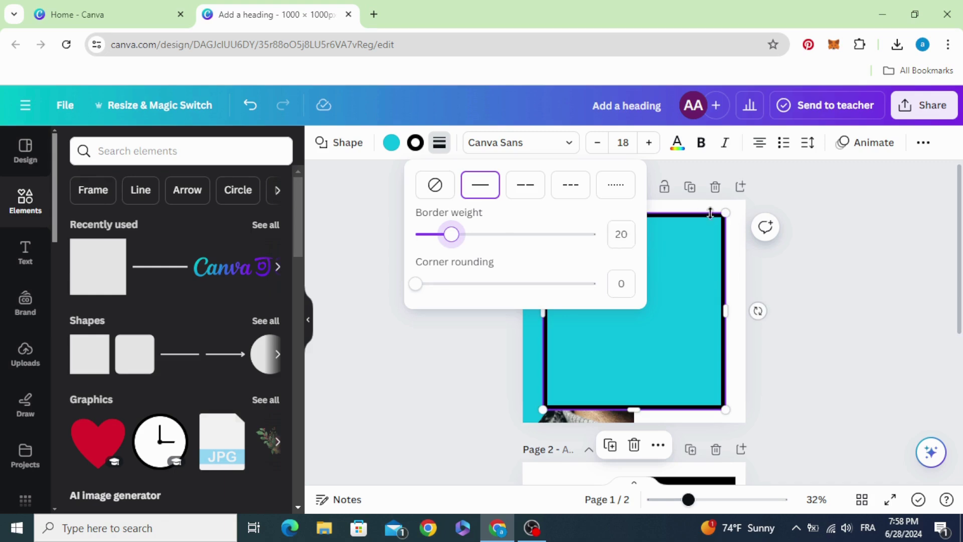
pyautogui.click(416, 144)
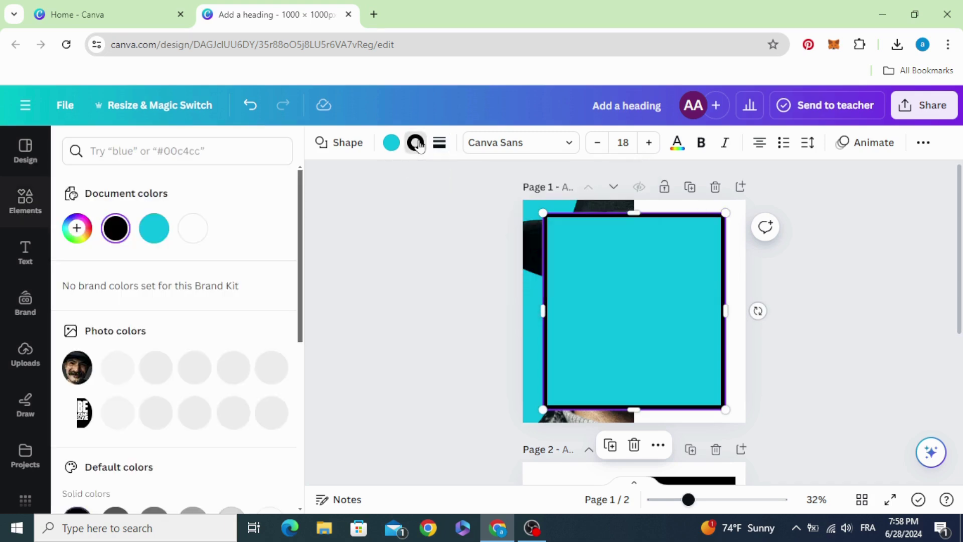
pyautogui.click(193, 229)
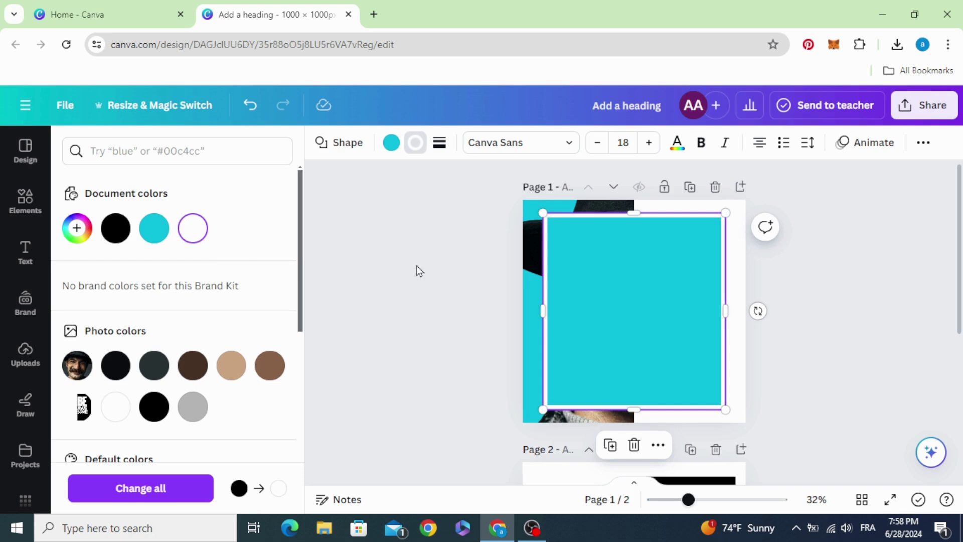
pyautogui.click(392, 143)
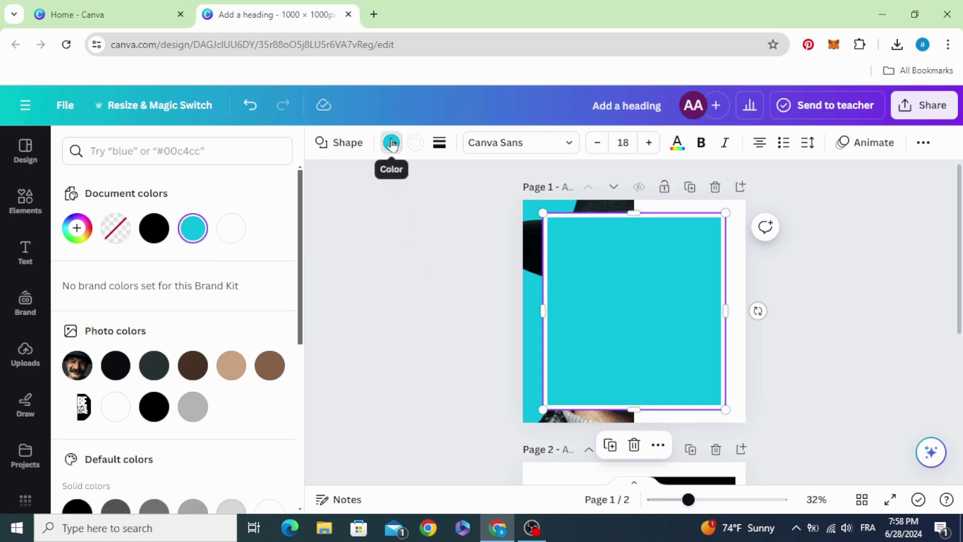
pyautogui.click(116, 227)
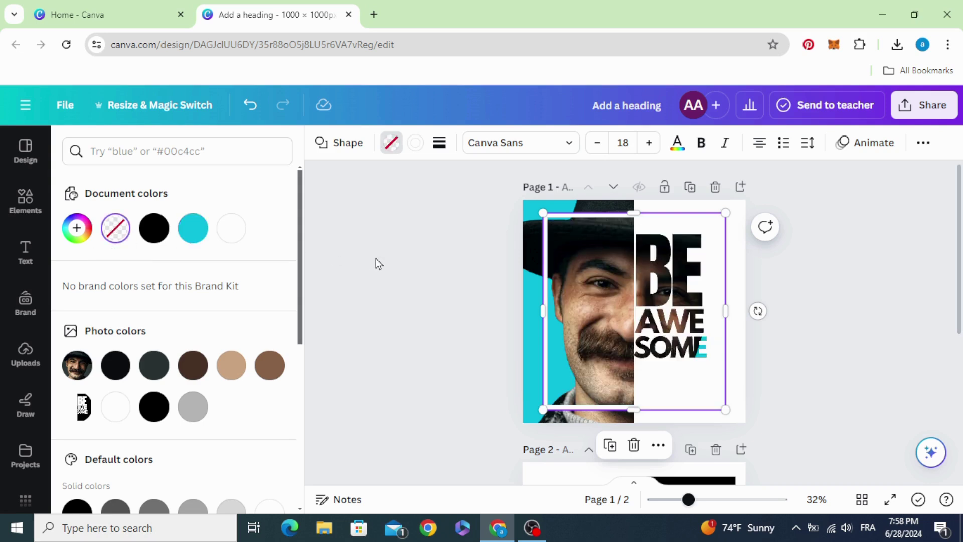
pyautogui.click(395, 261)
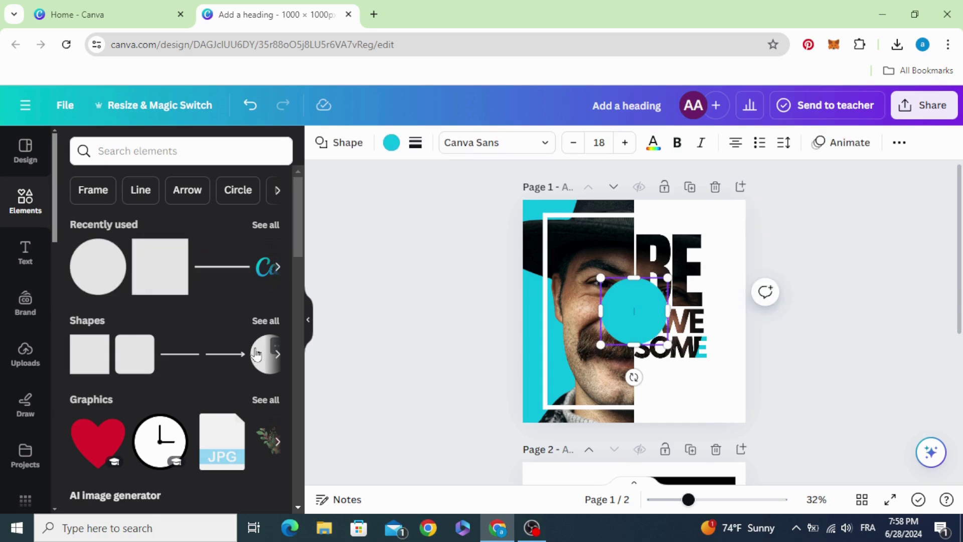
# Move the cyan circle to page 1's top-right corner and layer it beneath the white frame.
pyautogui.moveTo(617, 314); pyautogui.dragTo(728, 214)
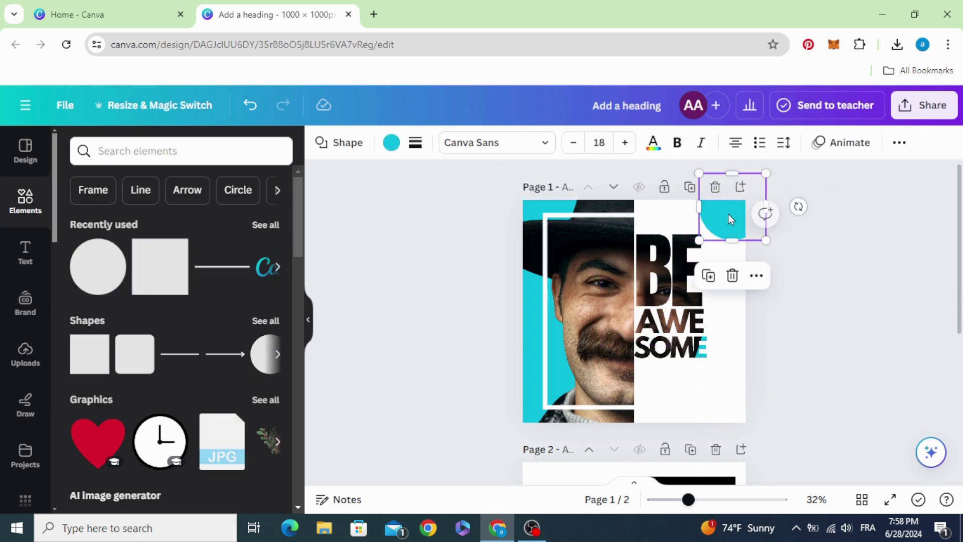
pyautogui.rightClick(728, 214)
pyautogui.moveTo(762, 267)
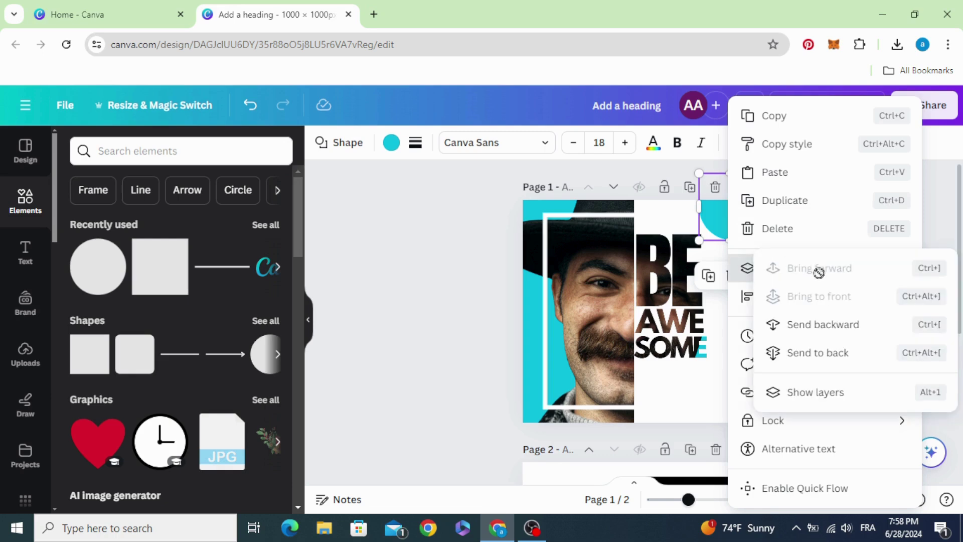
pyautogui.click(828, 392)
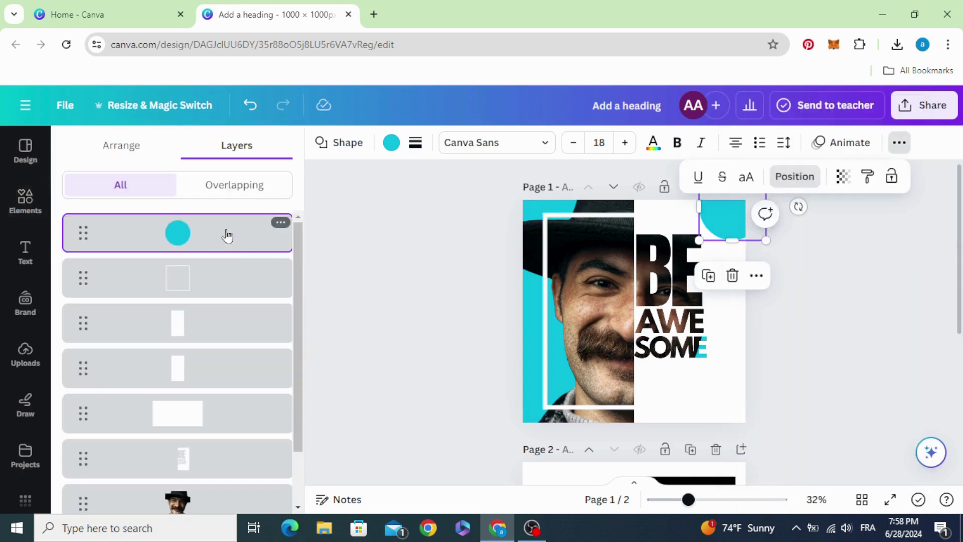
pyautogui.moveTo(226, 233); pyautogui.dragTo(221, 299)
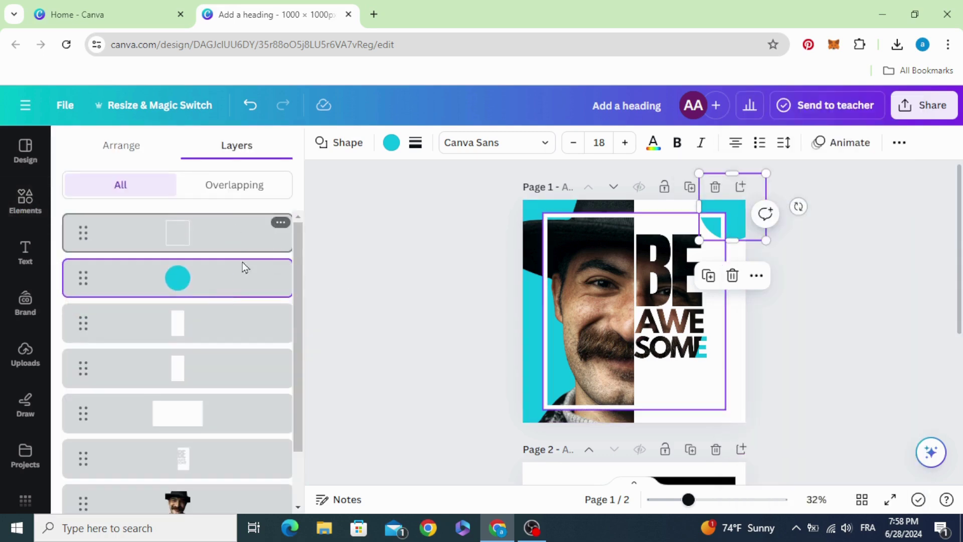
pyautogui.click(427, 296)
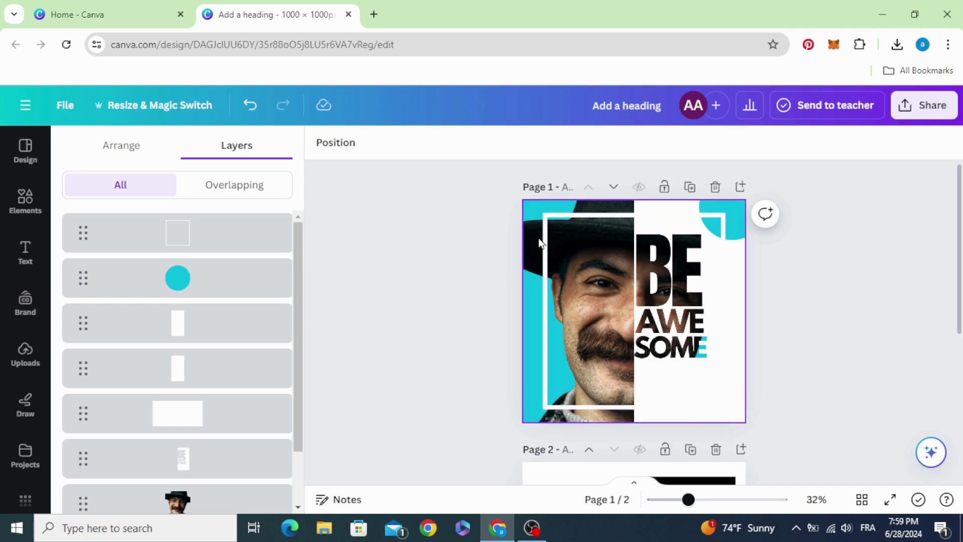
# Duplicate the portrait photo from its layer options menu.
pyautogui.scroll(-3, 422, 340)
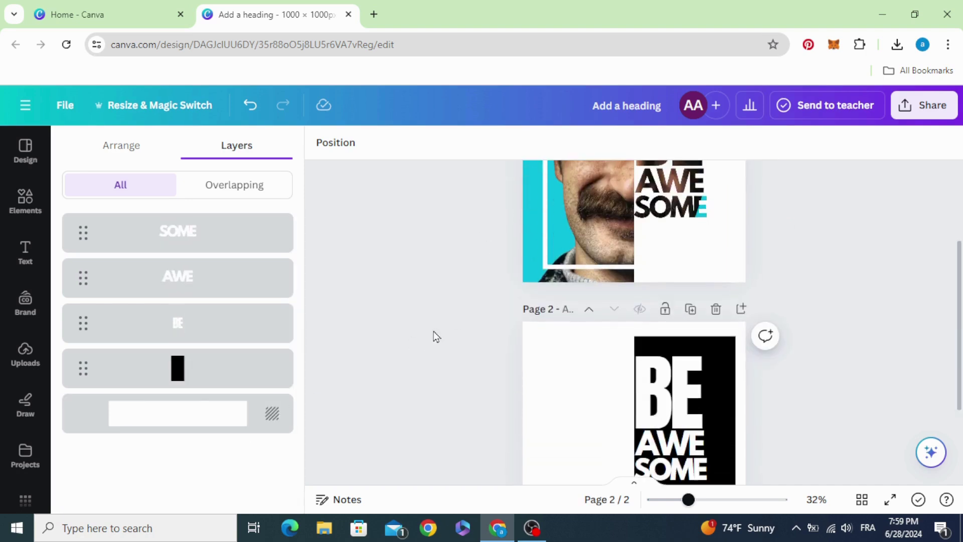
pyautogui.scroll(3, 433, 335)
pyautogui.click(280, 492)
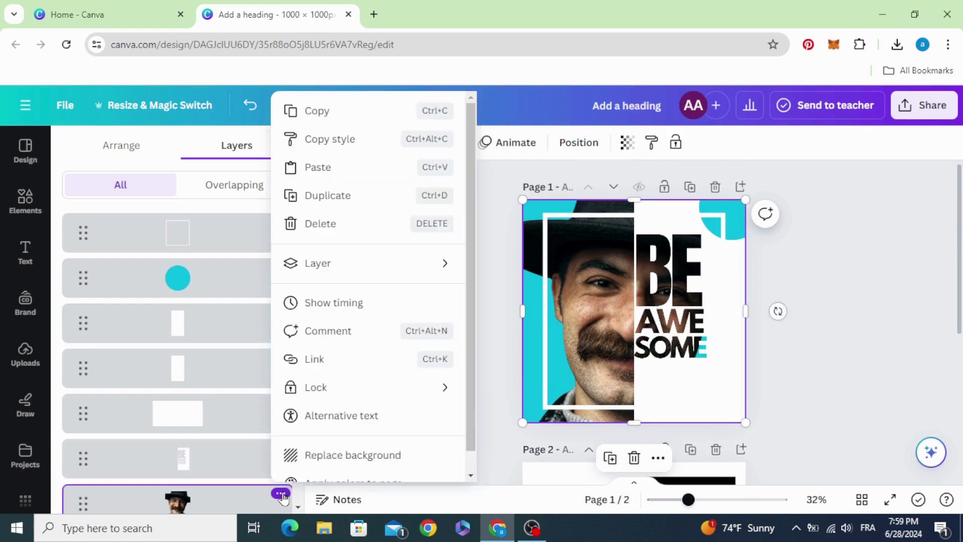
pyautogui.click(357, 195)
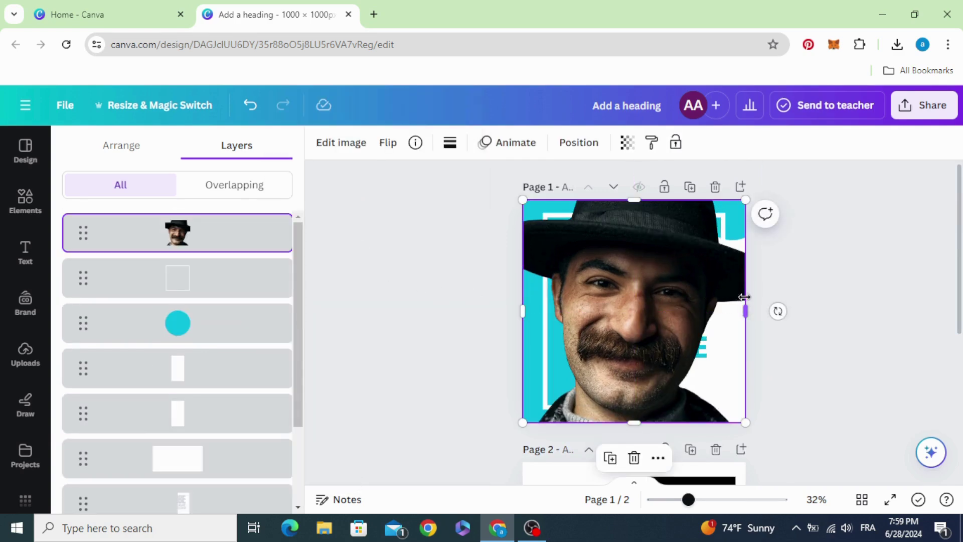
# Crop the duplicate to just the hat area so it overlaps the white frame's top edge.
pyautogui.moveTo(748, 312); pyautogui.dragTo(581, 309)
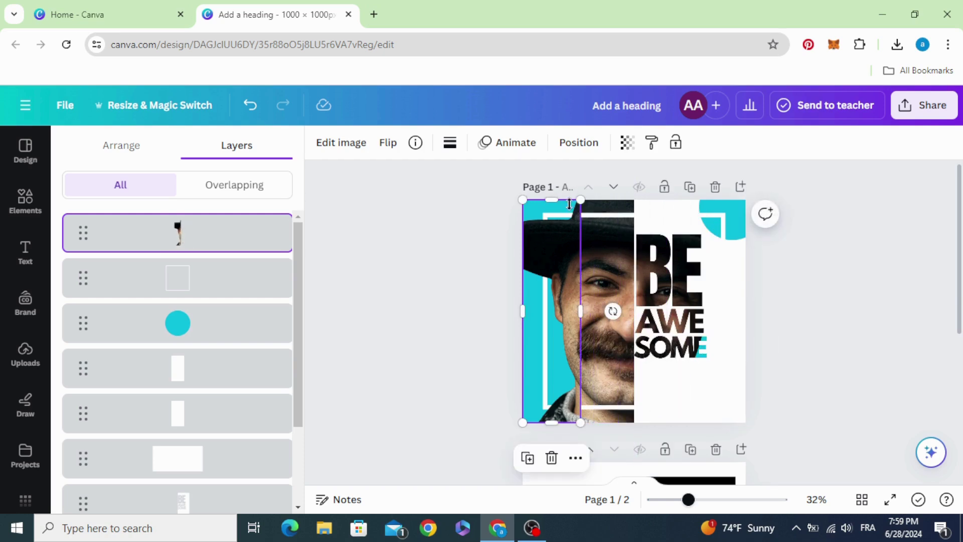
pyautogui.moveTo(566, 212); pyautogui.dragTo(568, 219)
pyautogui.moveTo(552, 426); pyautogui.dragTo(552, 307)
pyautogui.click(708, 499)
pyautogui.moveTo(710, 508); pyautogui.dragTo(714, 507)
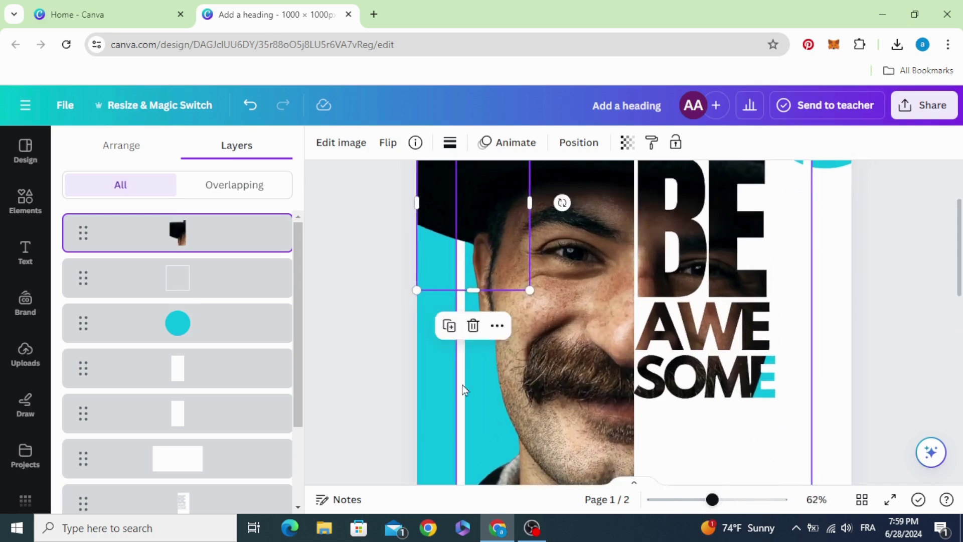
pyautogui.scroll(2, 470, 285)
pyautogui.moveTo(473, 223); pyautogui.dragTo(486, 235)
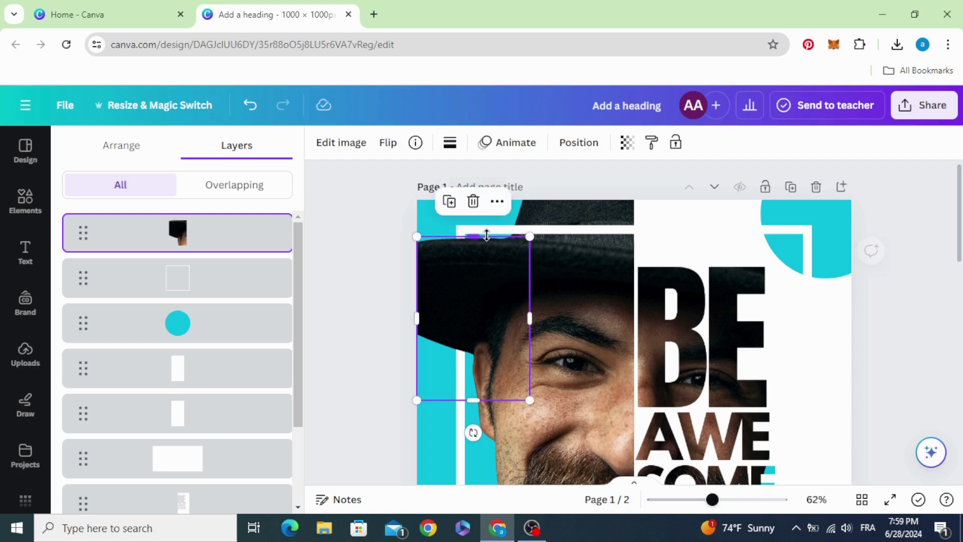
pyautogui.click(368, 260)
pyautogui.moveTo(712, 500); pyautogui.dragTo(687, 501)
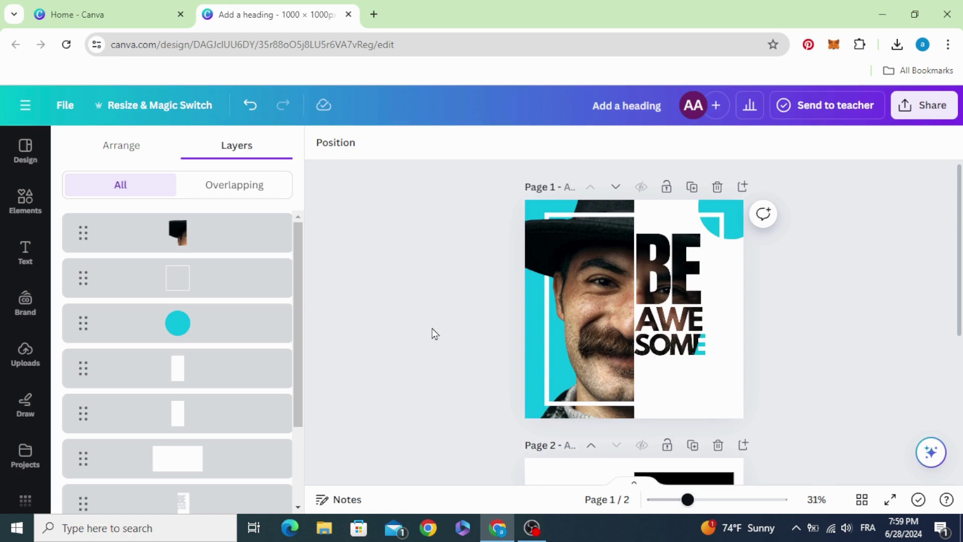